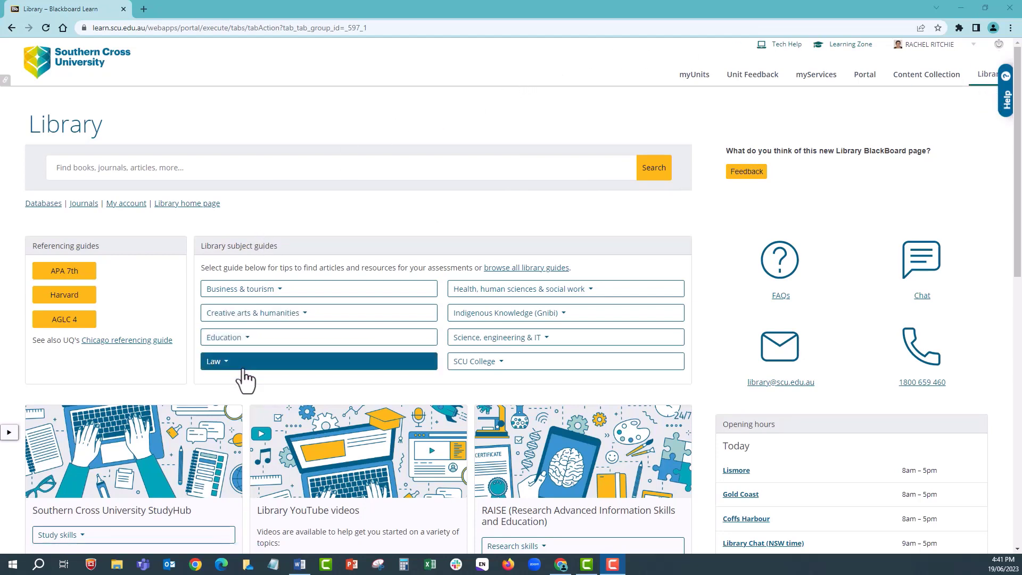
# Open the Legal Research Skills guide from the Law subject guides and look through its Secondary sources page
pyautogui.click(262, 364)
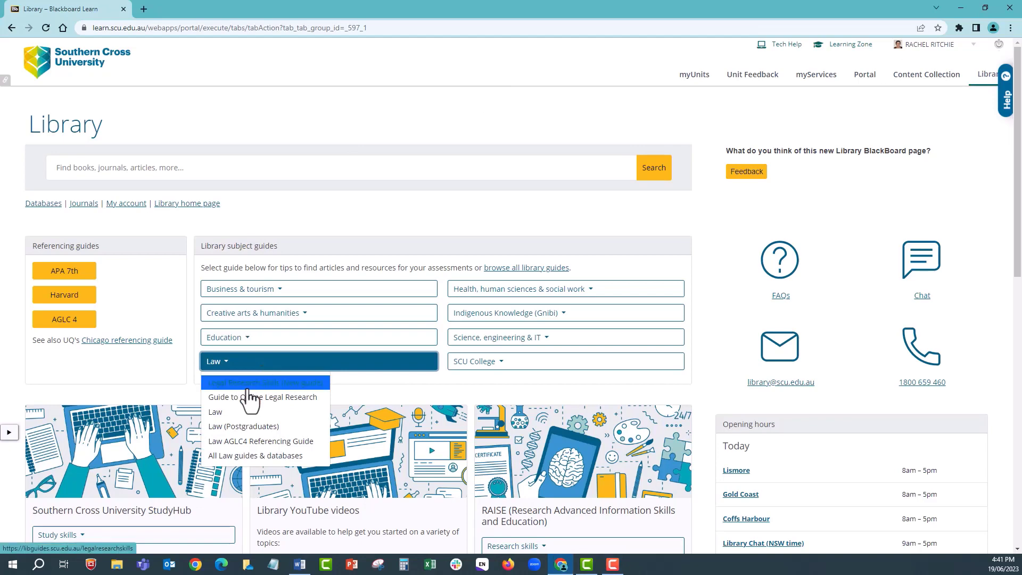
pyautogui.click(248, 380)
pyautogui.click(239, 317)
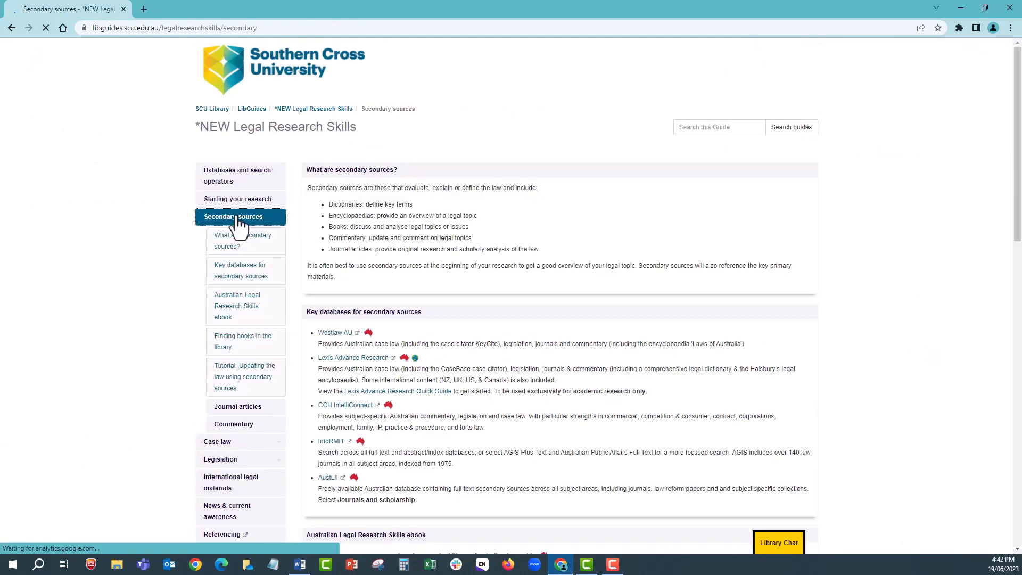
pyautogui.scroll(-15, 733, 283)
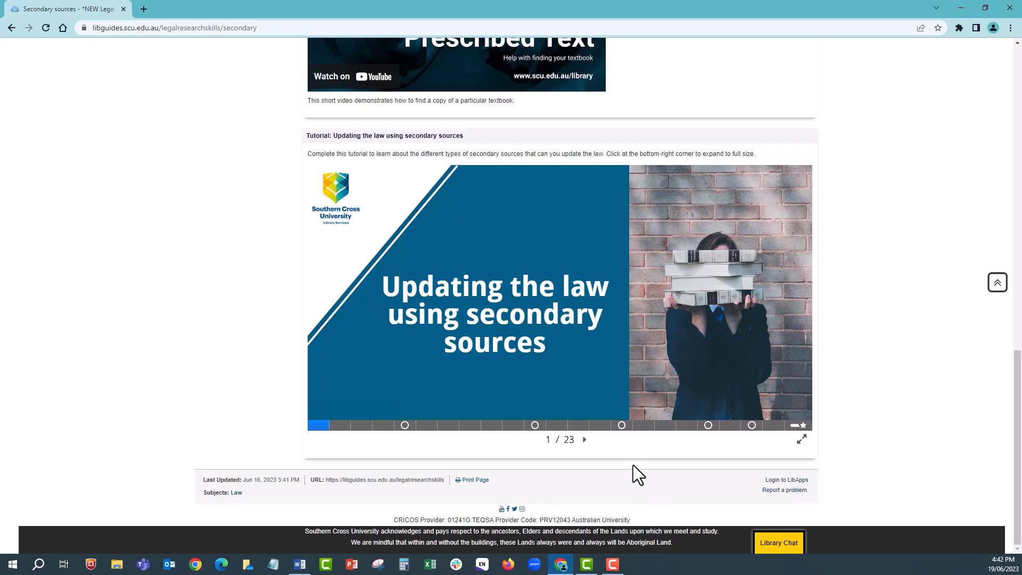
pyautogui.click(997, 282)
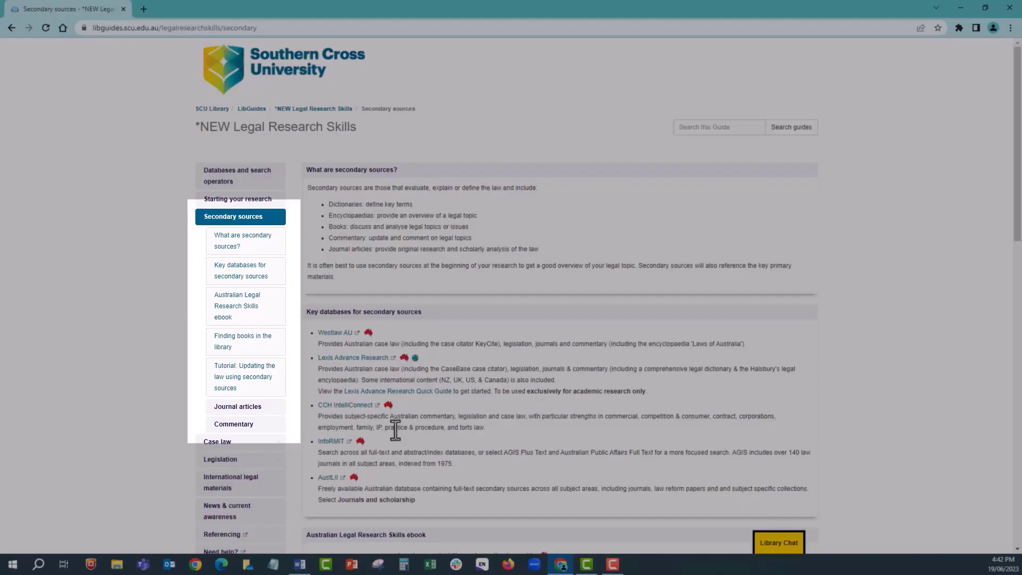
# Open the guide's Journal articles page and review its key databases and the search instructions for each
pyautogui.click(248, 414)
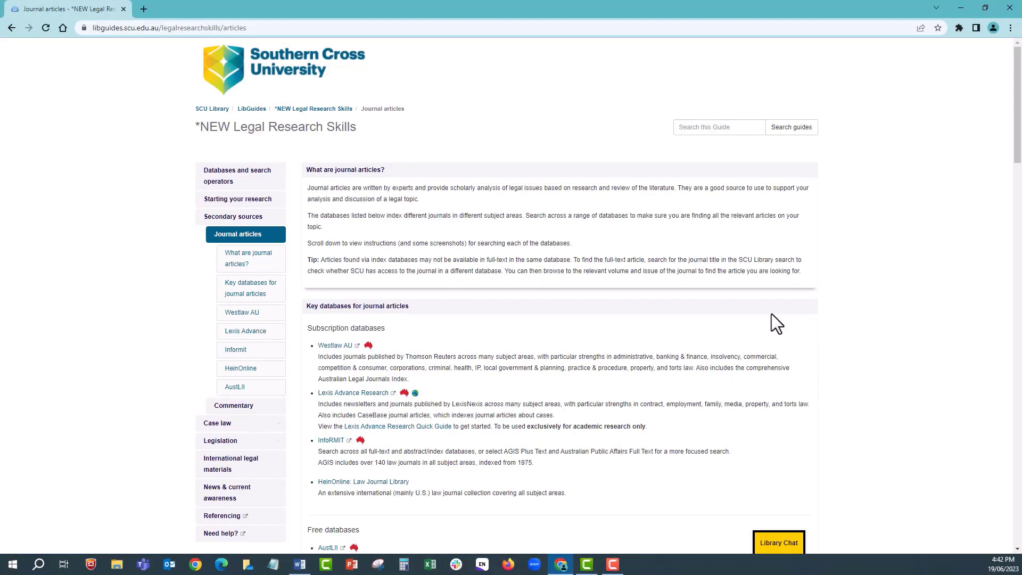
pyautogui.scroll(-9, 774, 318)
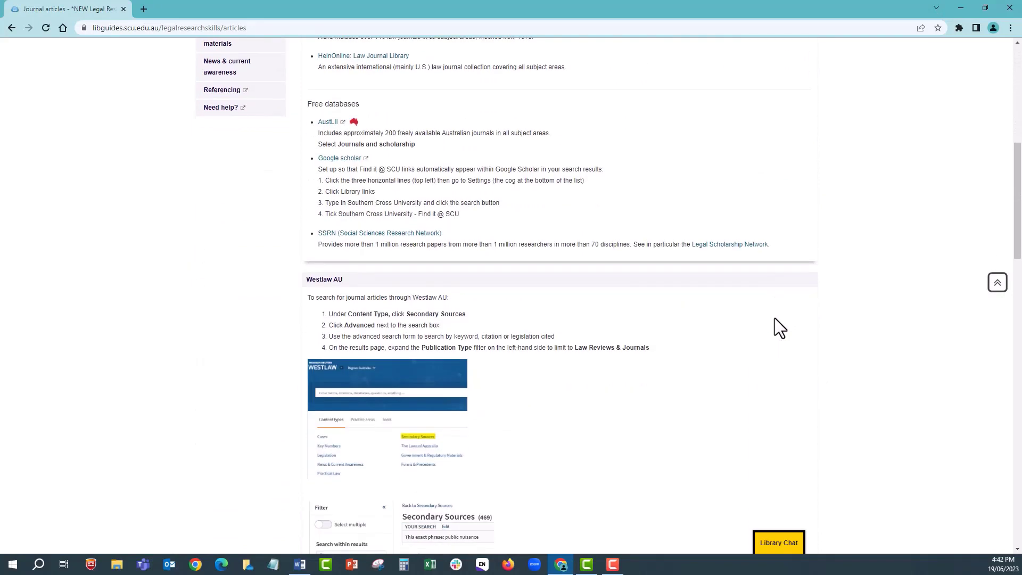
pyautogui.scroll(-4, 775, 319)
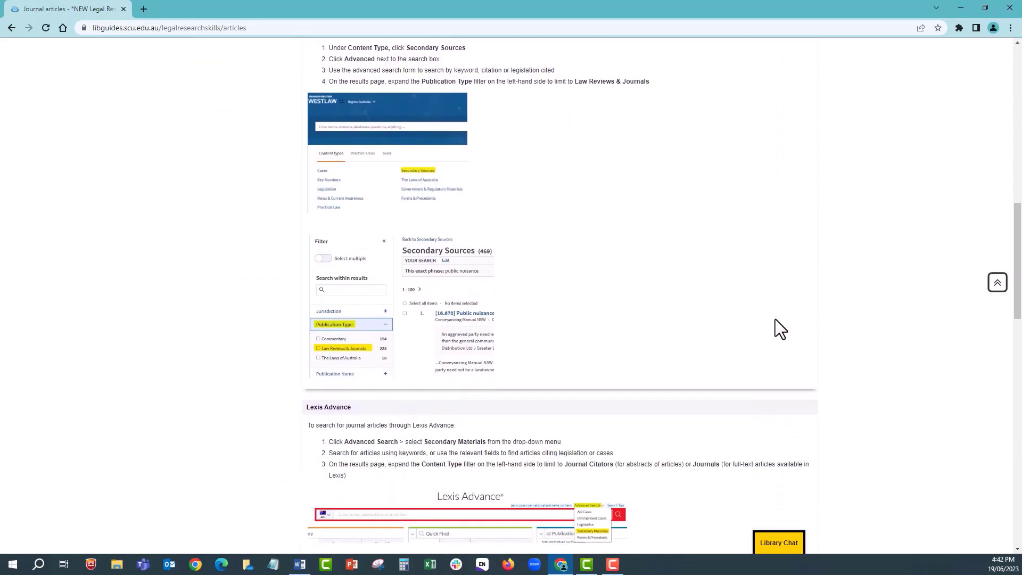
pyautogui.scroll(13, 775, 318)
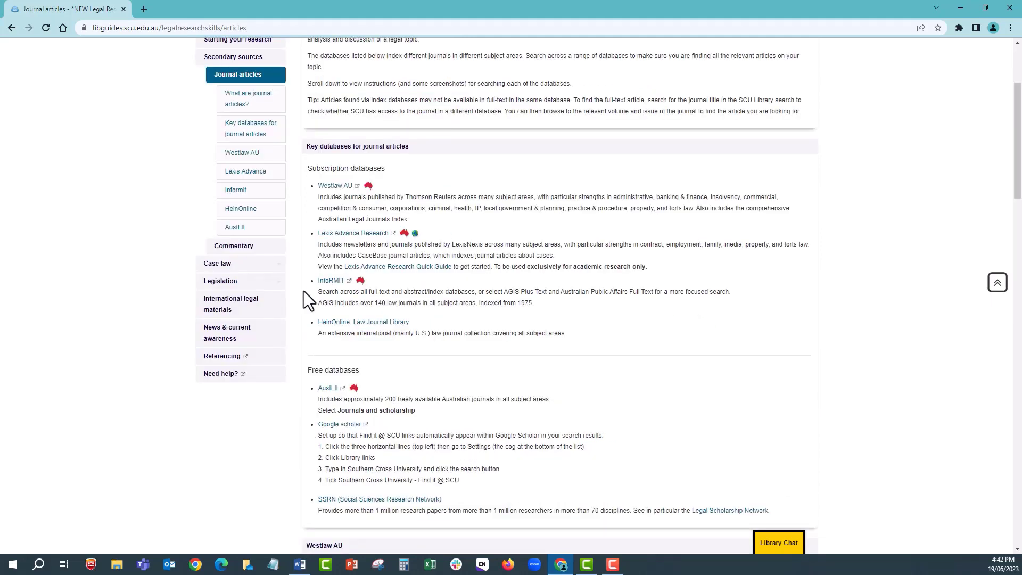
# Open Informit's advanced search from the guide and enter "competition and consumer act" as the first term, searched in the Legislation field
pyautogui.click(330, 281)
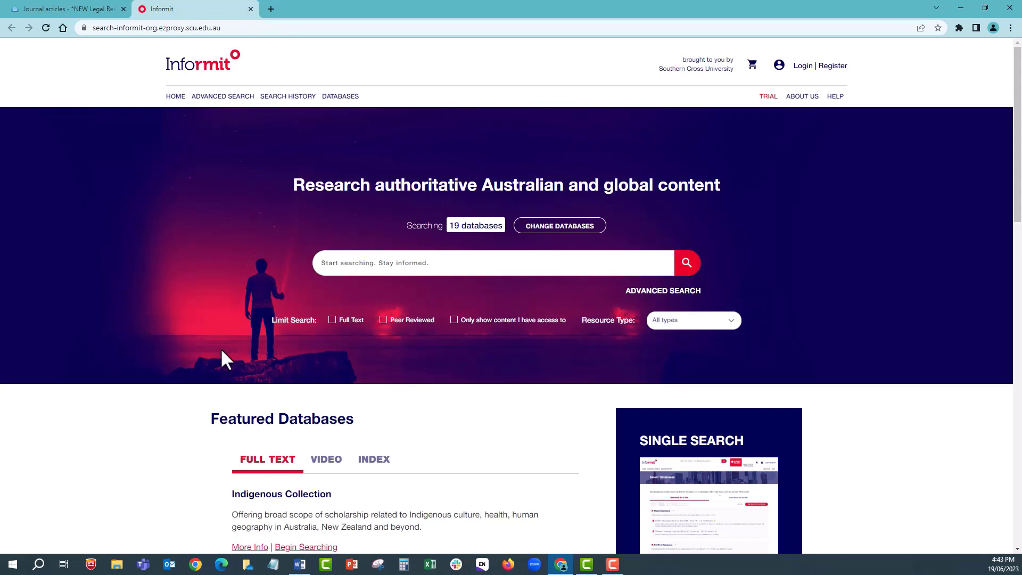
pyautogui.click(641, 294)
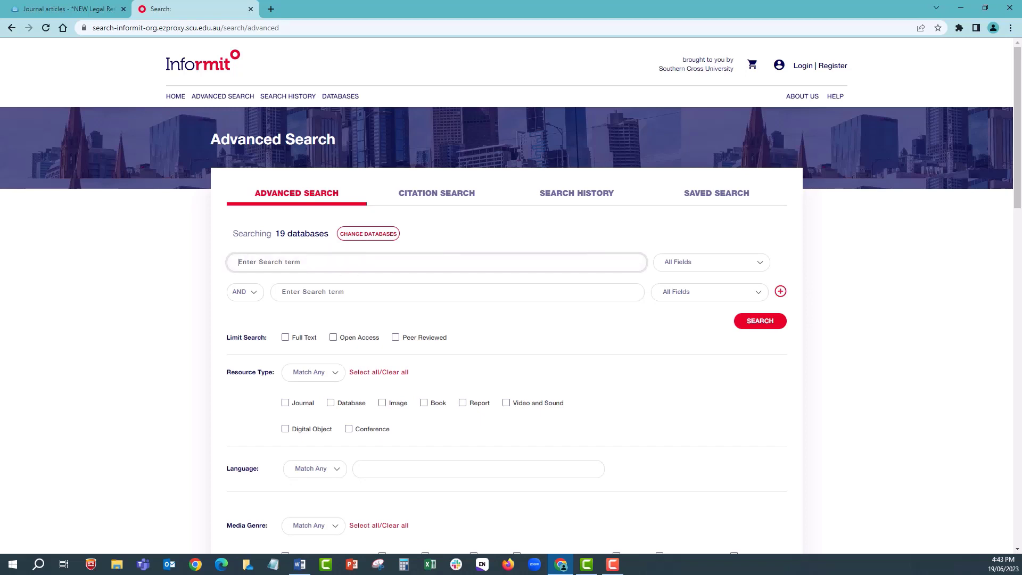
pyautogui.write('"competition and consumer act"')
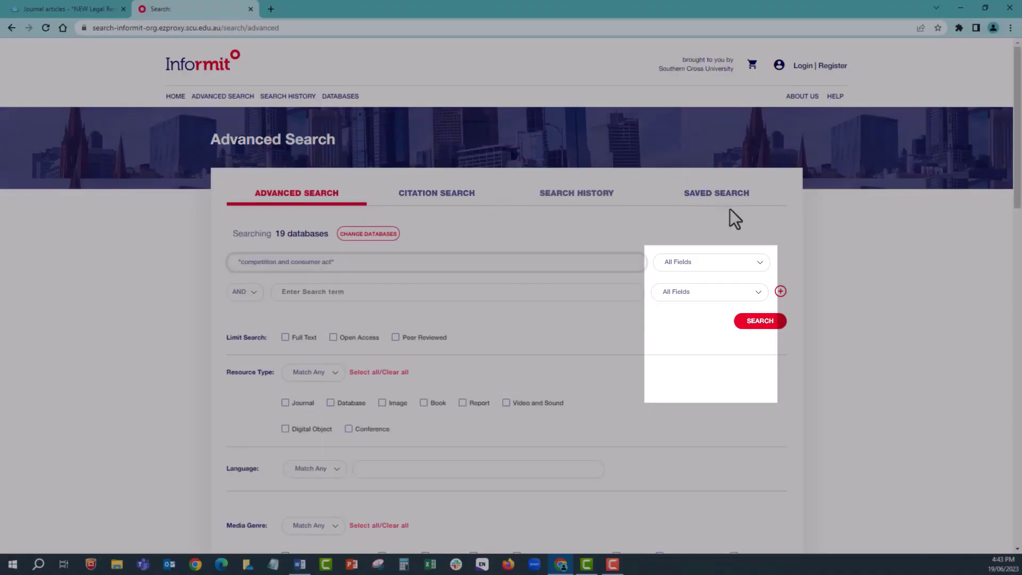
pyautogui.click(760, 265)
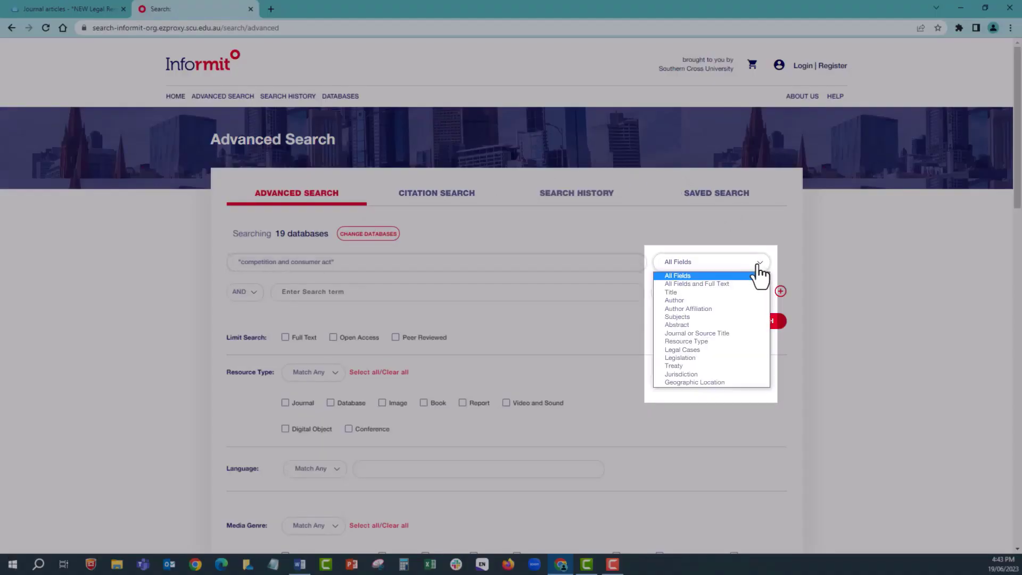
pyautogui.click(709, 358)
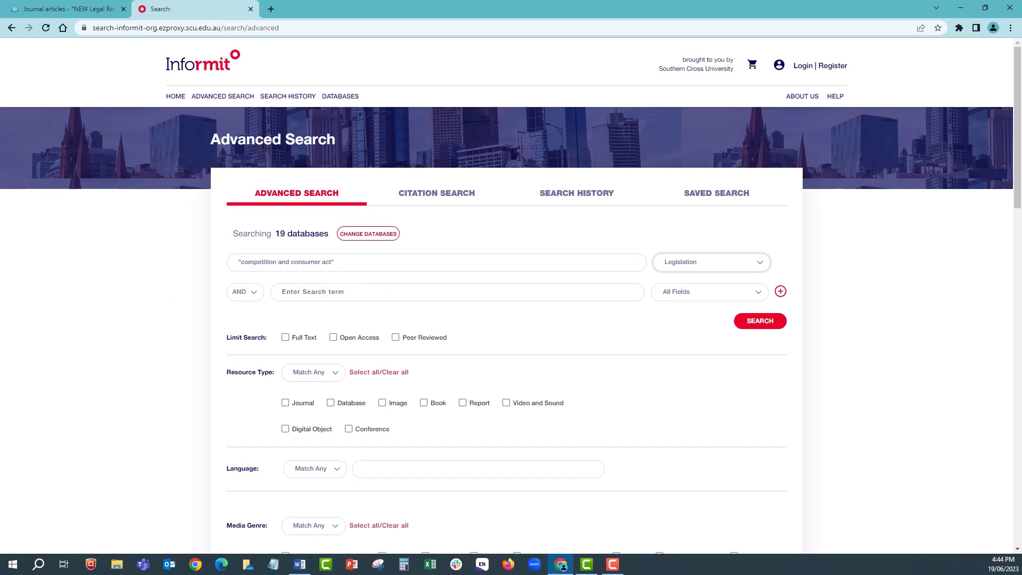
# Add misleading OR deceptive as the second term, combined with AND across All Fields, and run the Informit search
pyautogui.hotkey('alt', 'Tab')
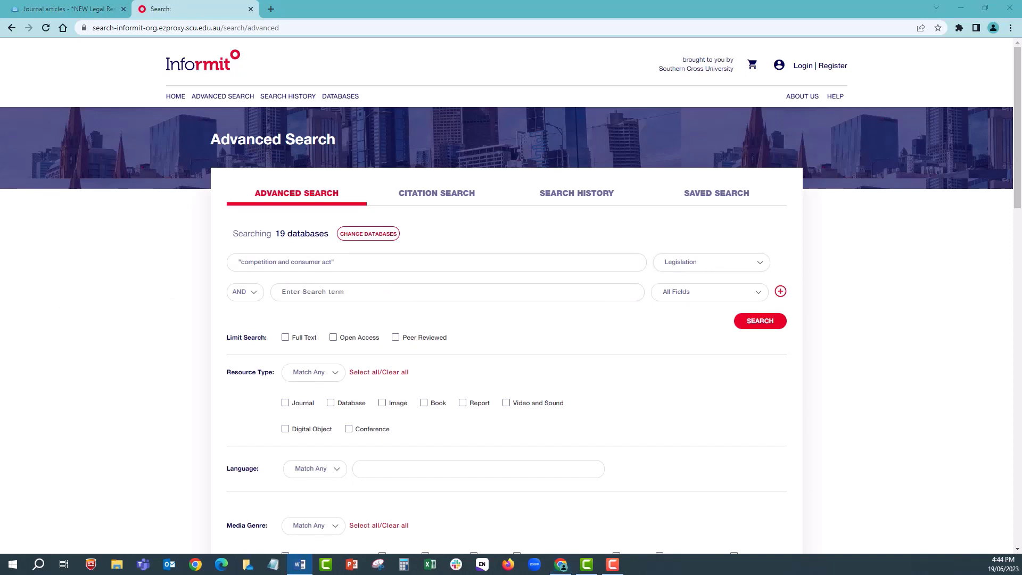
pyautogui.click(325, 294)
pyautogui.write('misleading OR deceptive')
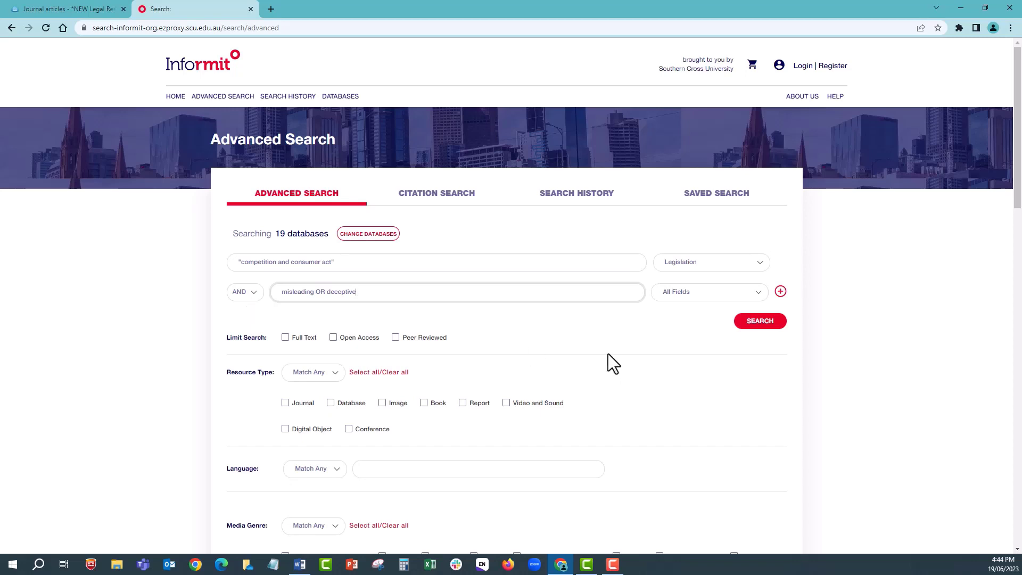
pyautogui.scroll(-2, 609, 355)
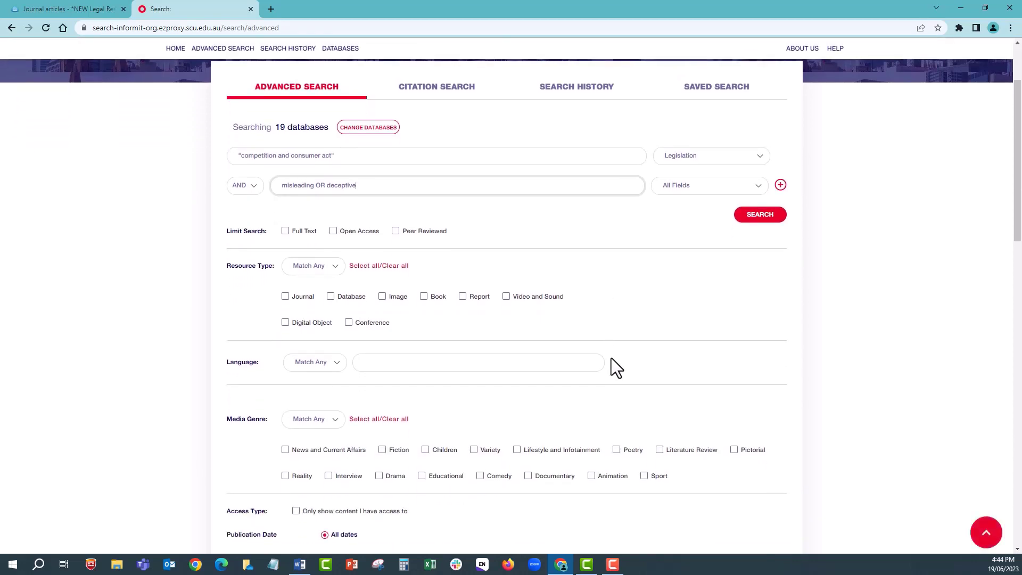
pyautogui.scroll(2, 613, 359)
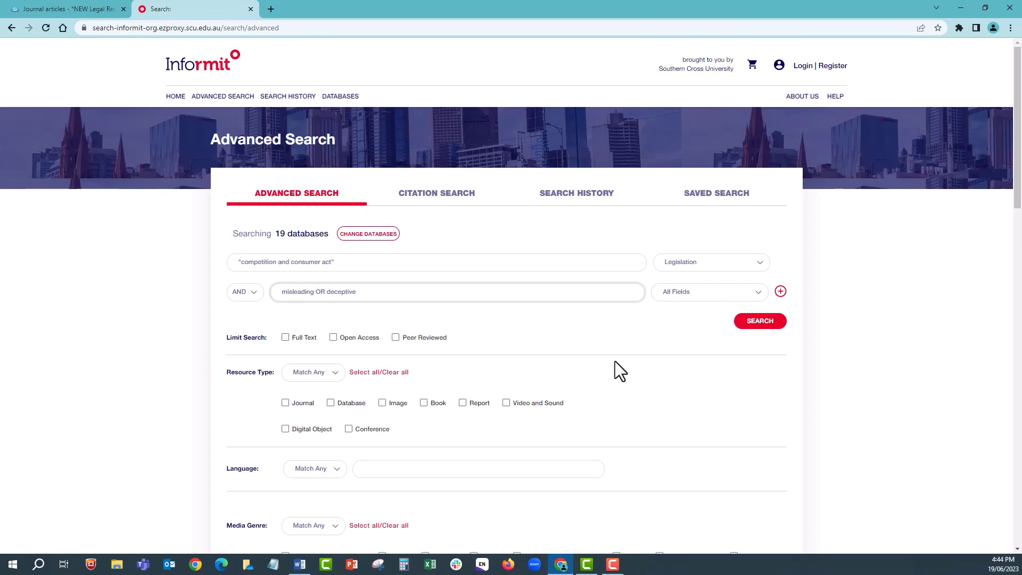
pyautogui.press('Return')
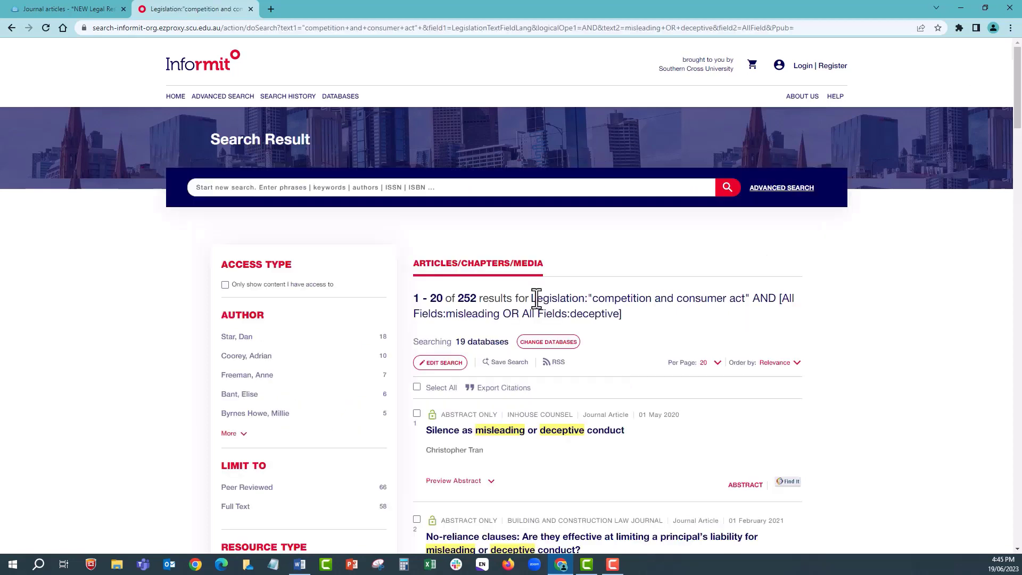
# Examine the Informit result filters and Find It links, and view Competition and Consumer Law News with its search field in Lexis Advance
pyautogui.scroll(-3, 675, 287)
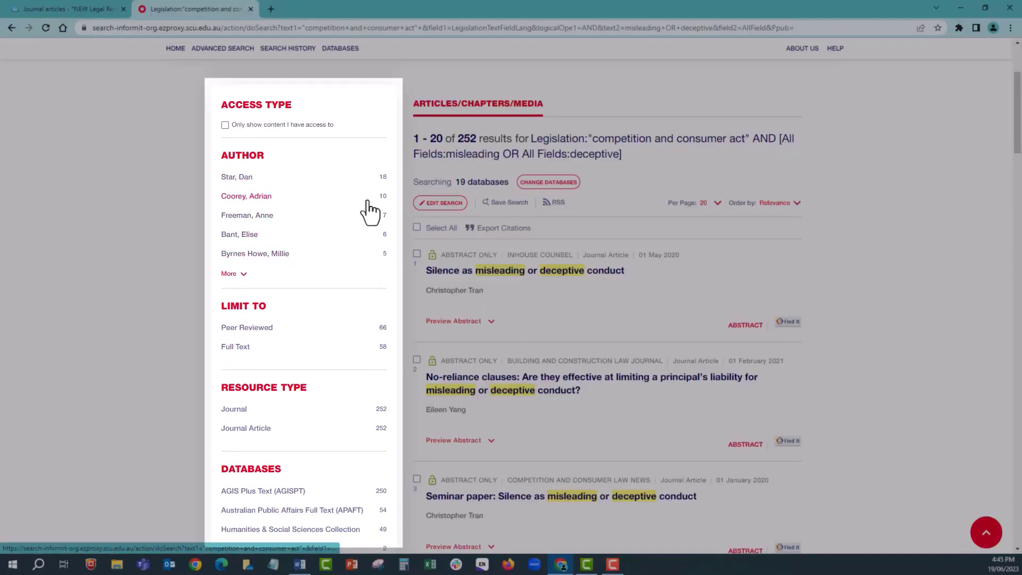
pyautogui.scroll(-1, 365, 212)
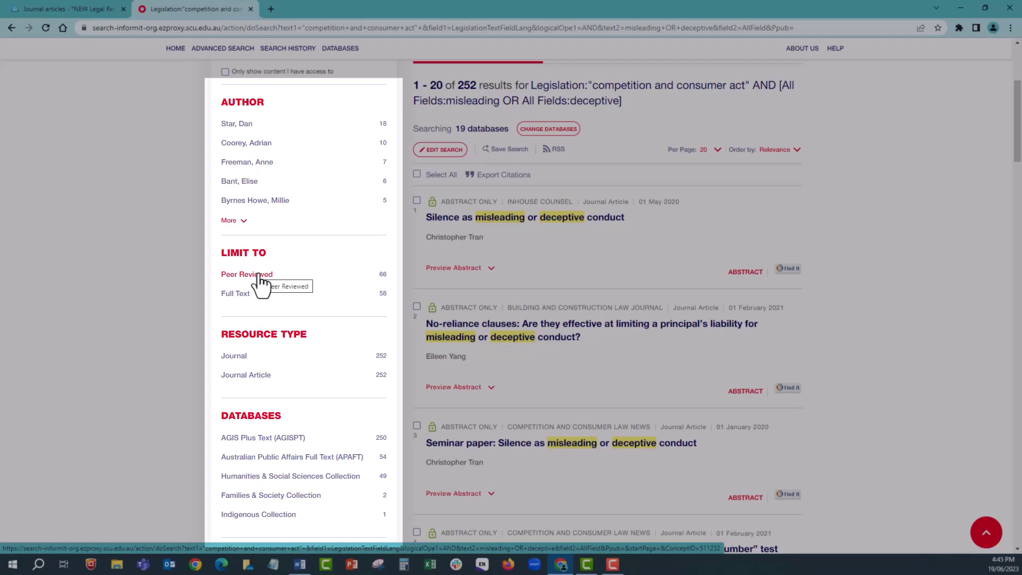
pyautogui.scroll(-8, 261, 282)
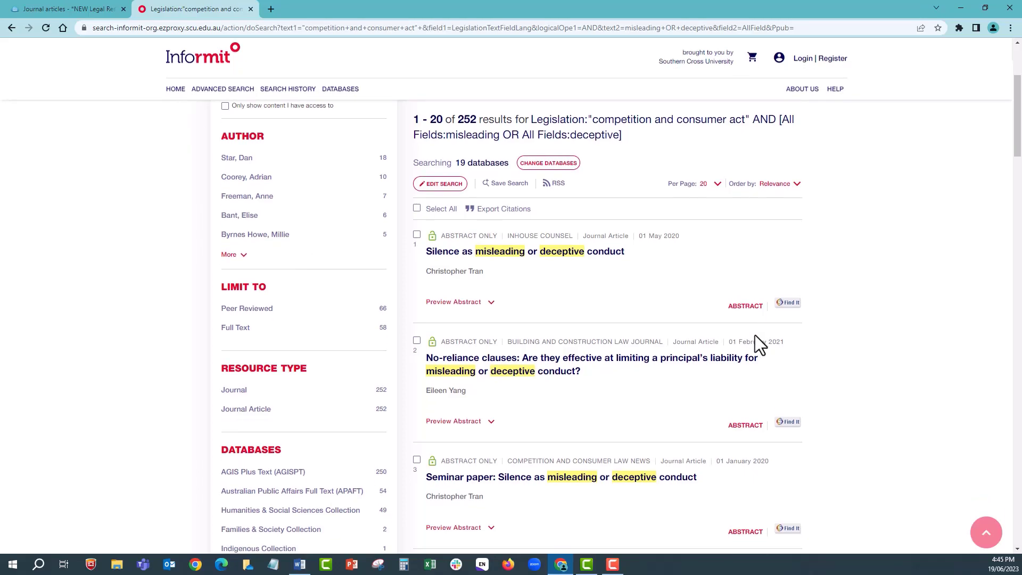
pyautogui.scroll(-1, 755, 336)
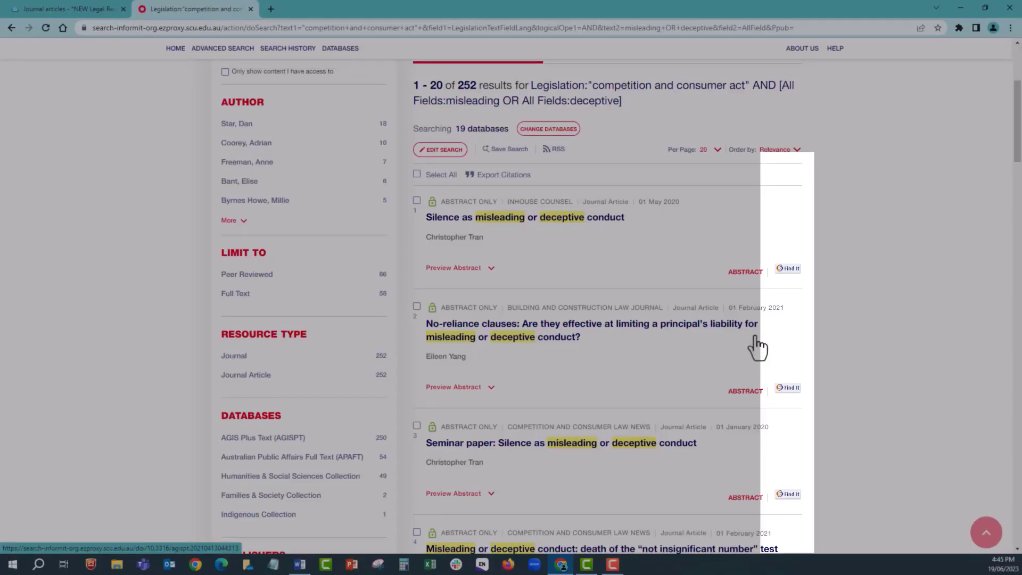
pyautogui.scroll(-3, 758, 349)
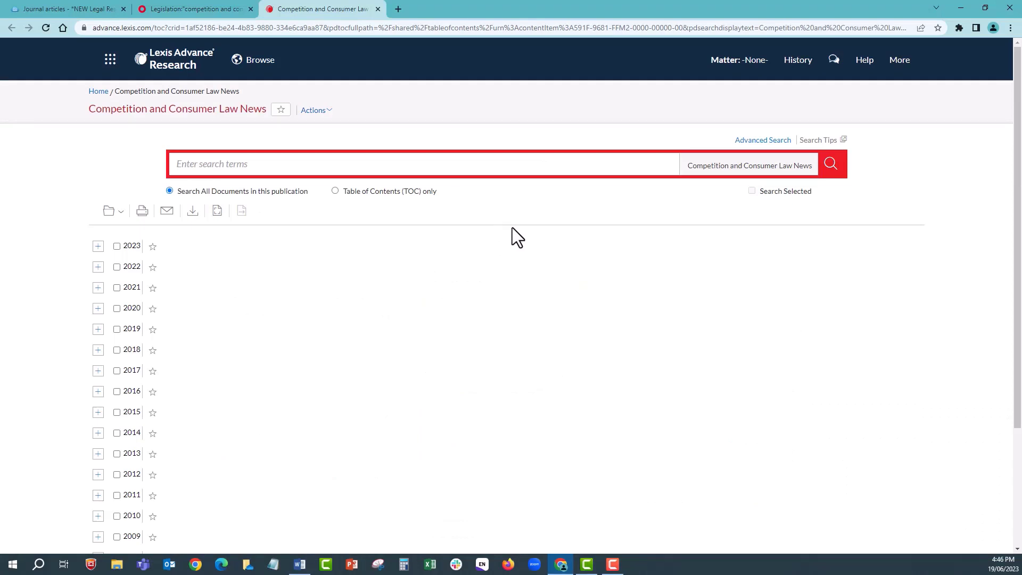
pyautogui.click(505, 164)
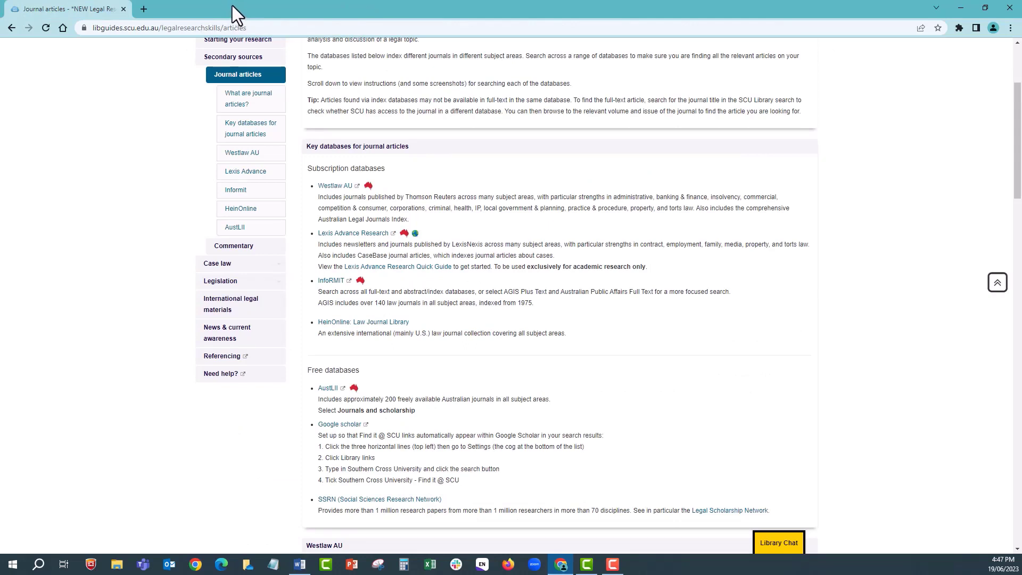
# Open Westlaw AU from the library guide and go to the advanced search form for Secondary Sources
pyautogui.click(335, 186)
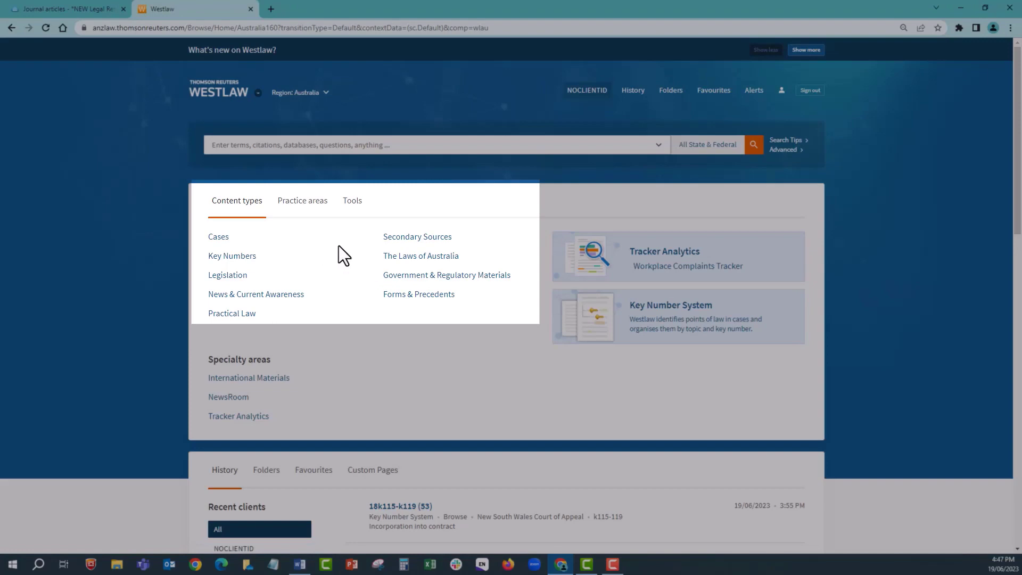
pyautogui.click(419, 239)
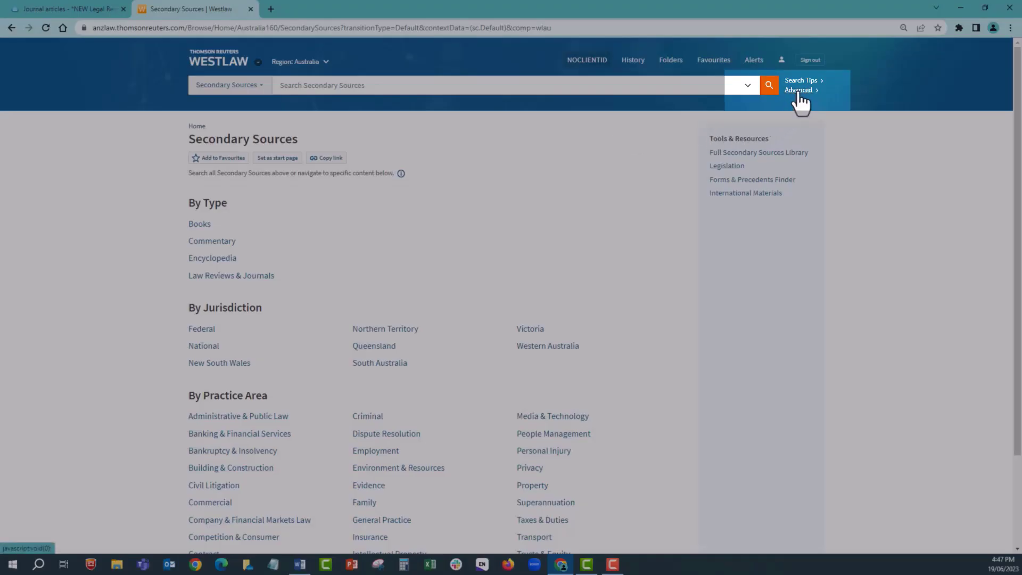
pyautogui.click(798, 90)
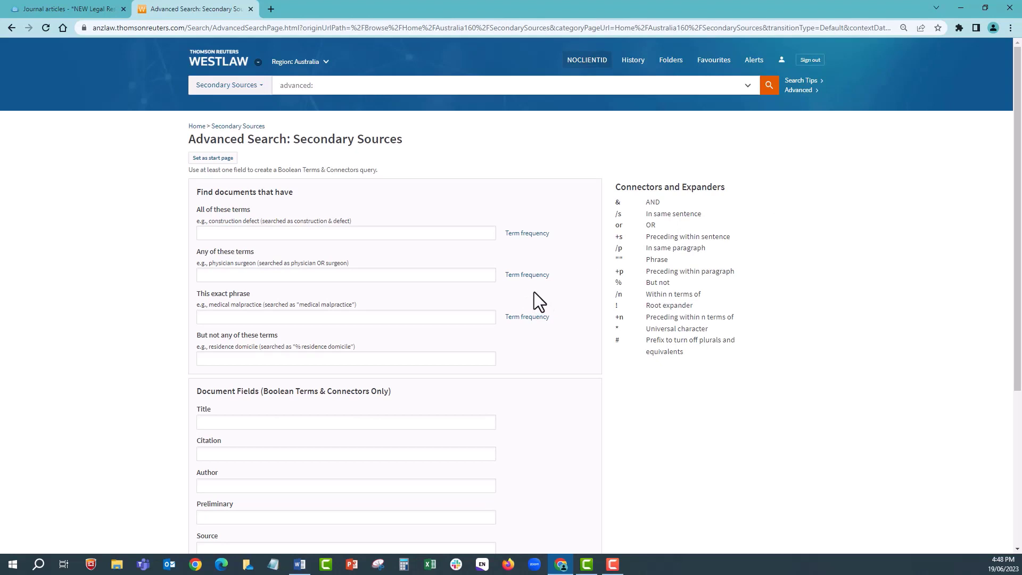
# Set Legislation Cited (Title) to "competition and consumer act" OR "australian consumer law" and Legislation Cited (Provision) to 18
pyautogui.scroll(-4, 534, 293)
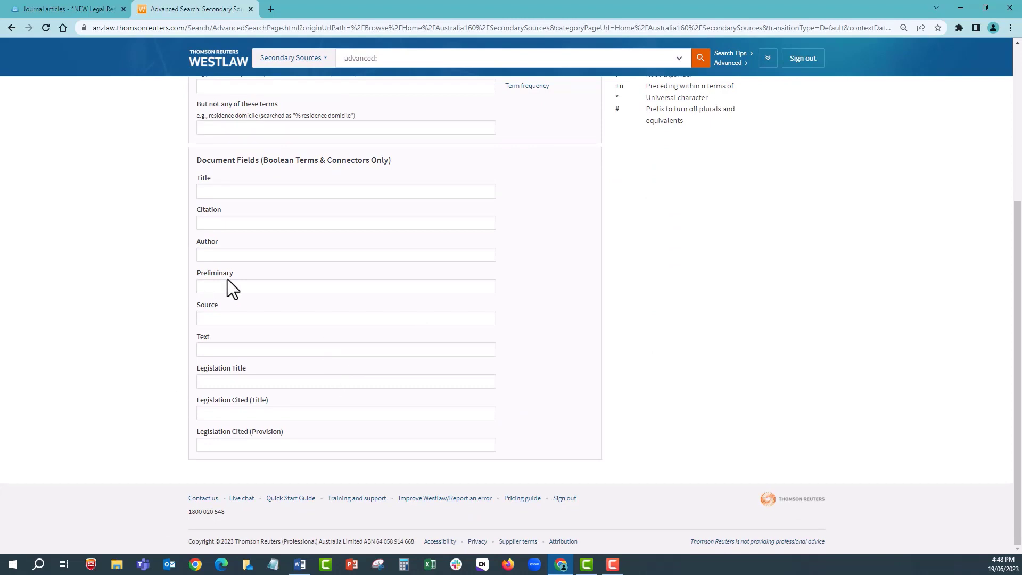
pyautogui.click(254, 412)
pyautogui.write('"competition and consumer act" OR "australian consumer law"')
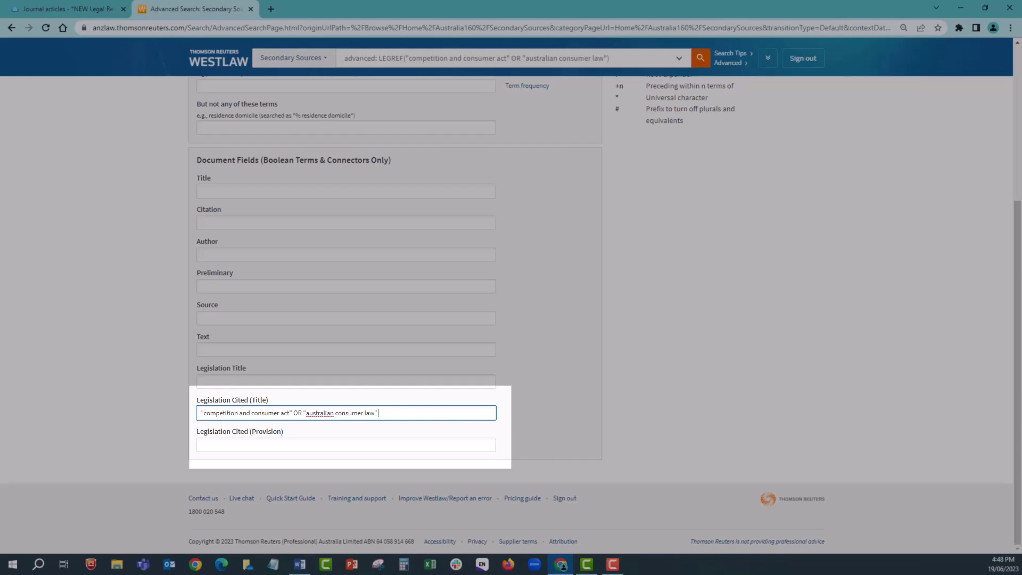
pyautogui.click(299, 445)
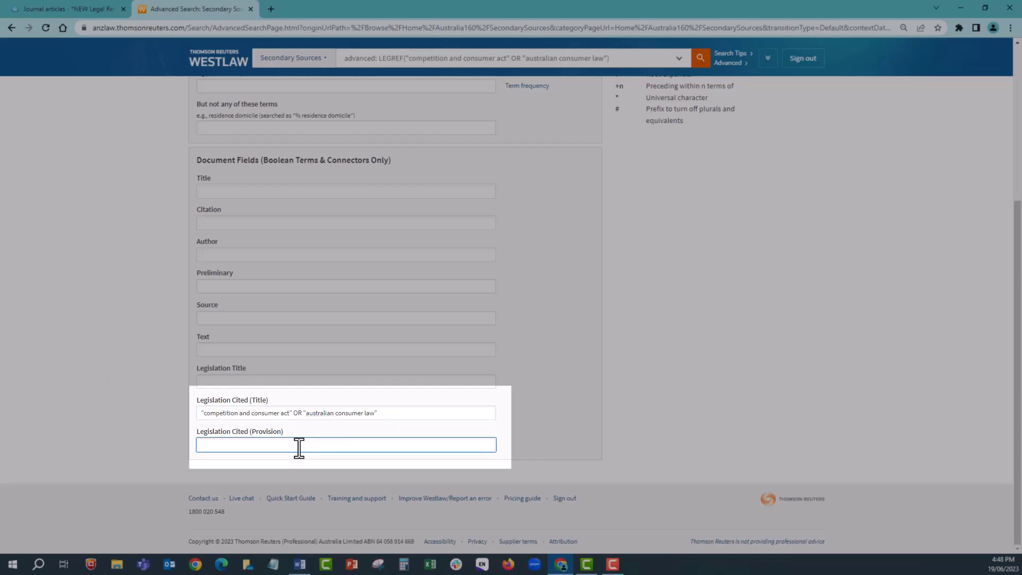
pyautogui.write('18')
# Enter misleading /5 deceptive under All of these terms and run the Secondary Sources search
pyautogui.scroll(5, 101, 381)
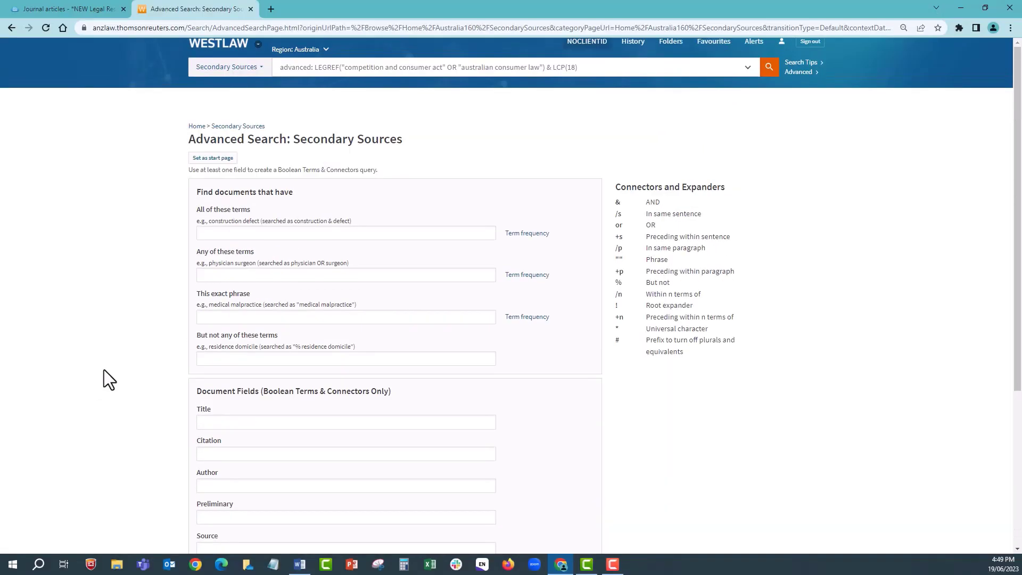
pyautogui.click(249, 232)
pyautogui.write('misleading /5 deceptive')
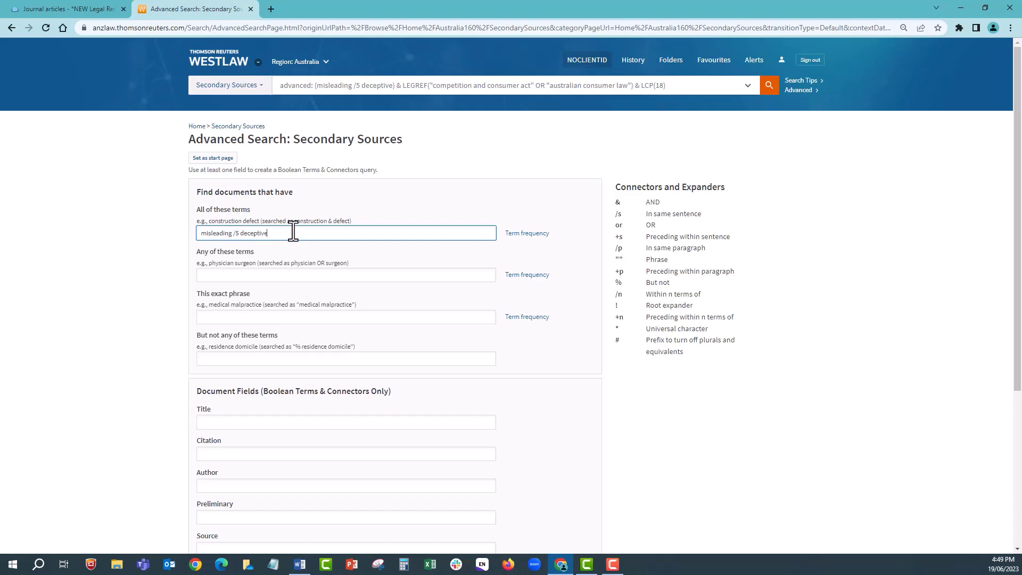
pyautogui.press('Return')
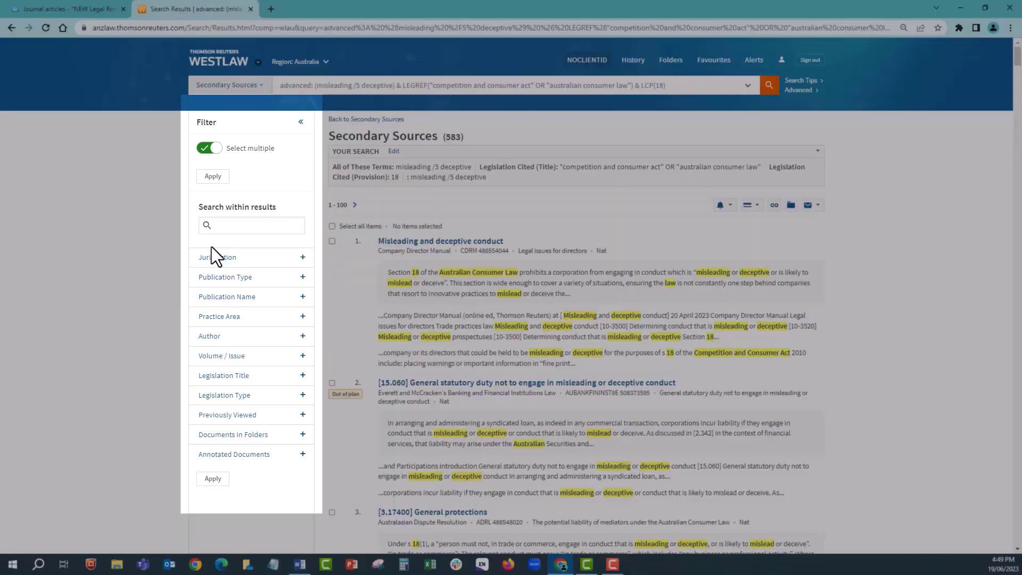
# Filter the Westlaw results by publication type to Law Reviews & Journals and expand the Date filter
pyautogui.scroll(-1, 199, 267)
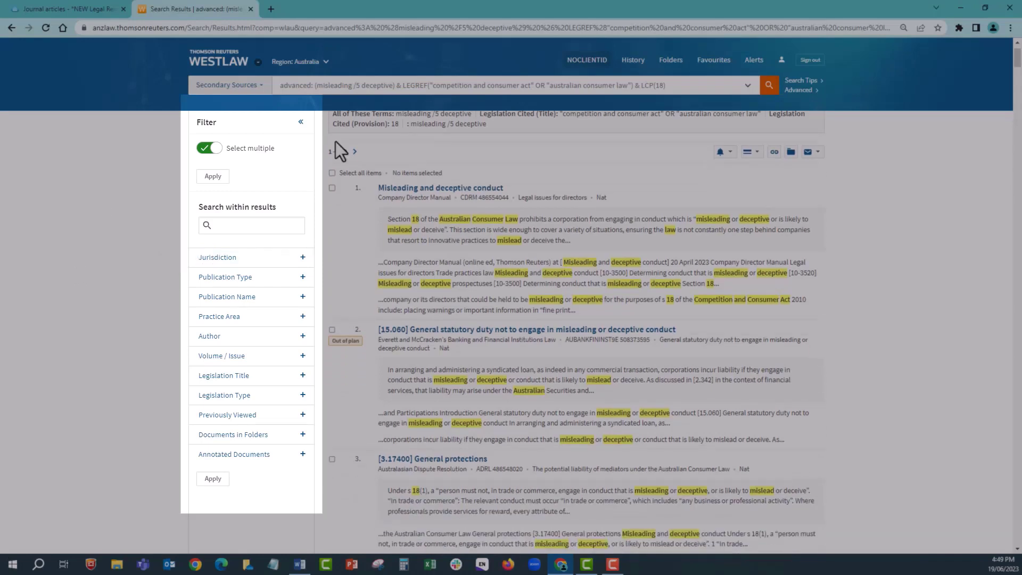
pyautogui.click(302, 277)
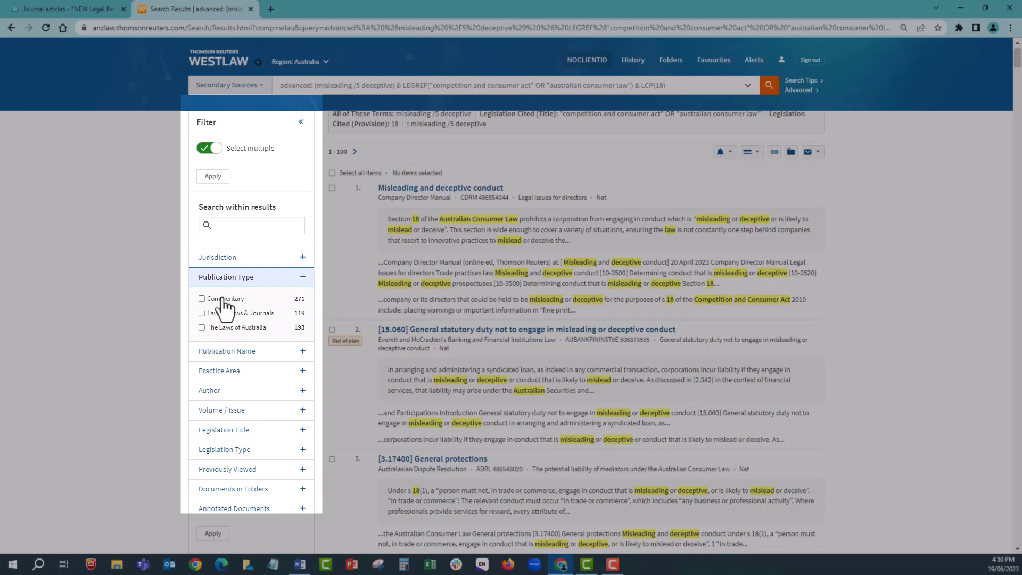
pyautogui.click(202, 314)
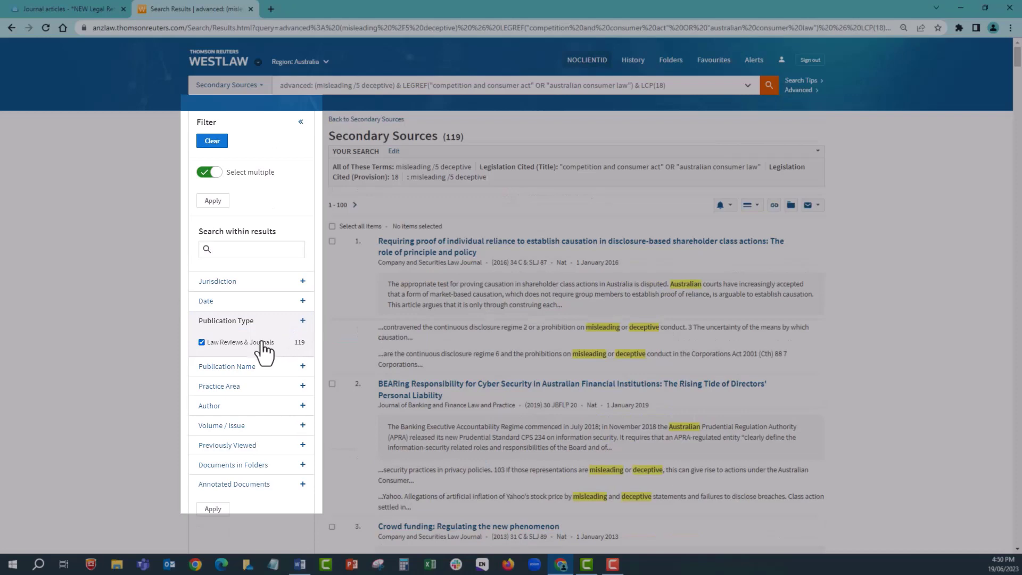
pyautogui.click(303, 301)
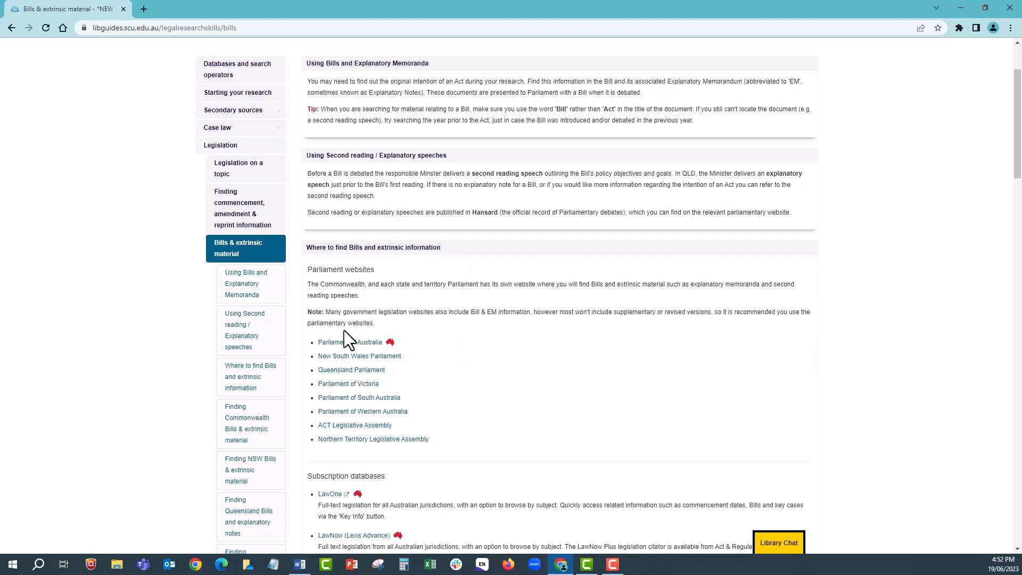
# Open the Parliament of Australia website from the library guide and go to its bills search form
pyautogui.click(348, 344)
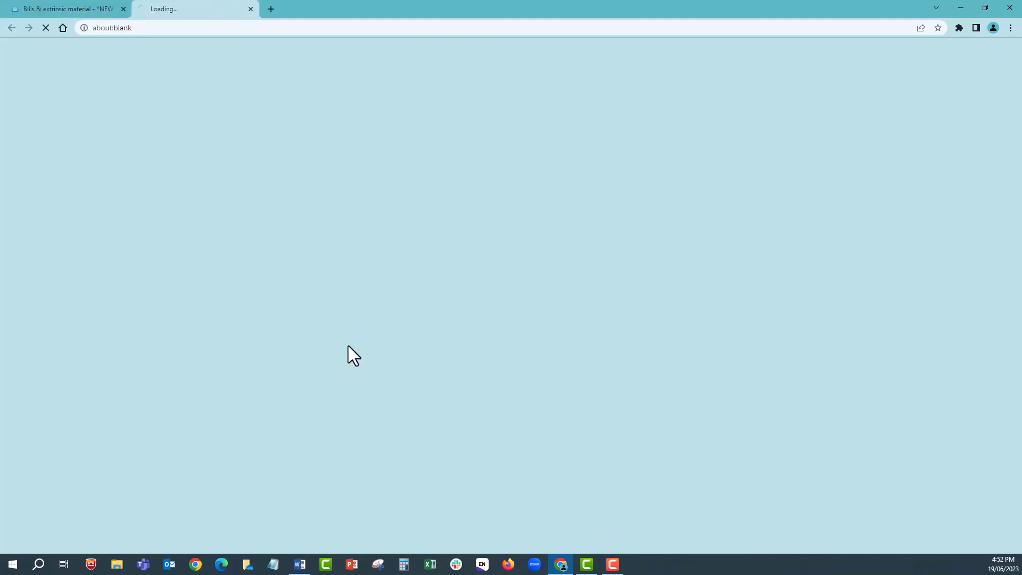
pyautogui.click(246, 321)
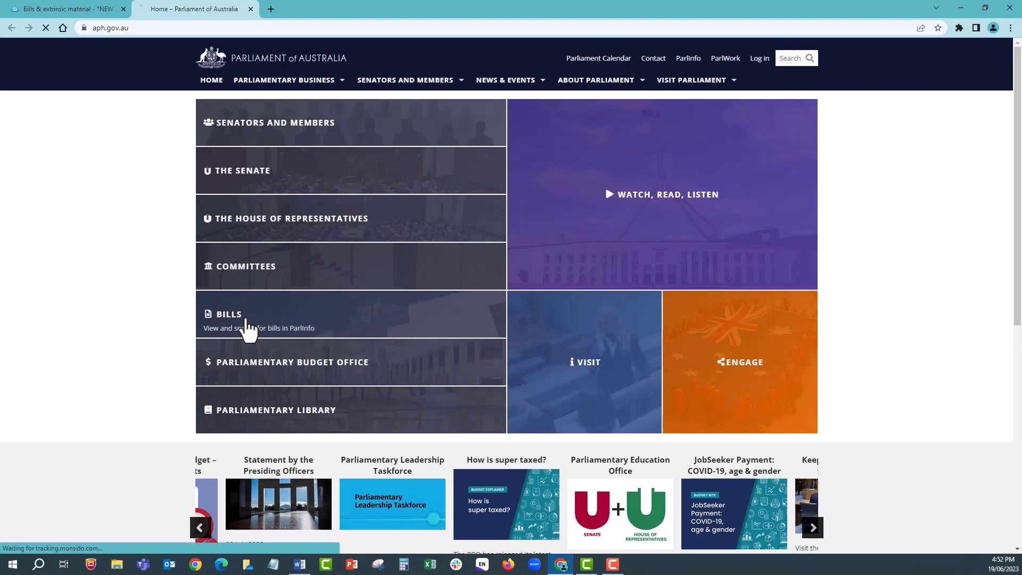
pyautogui.scroll(-4, 245, 318)
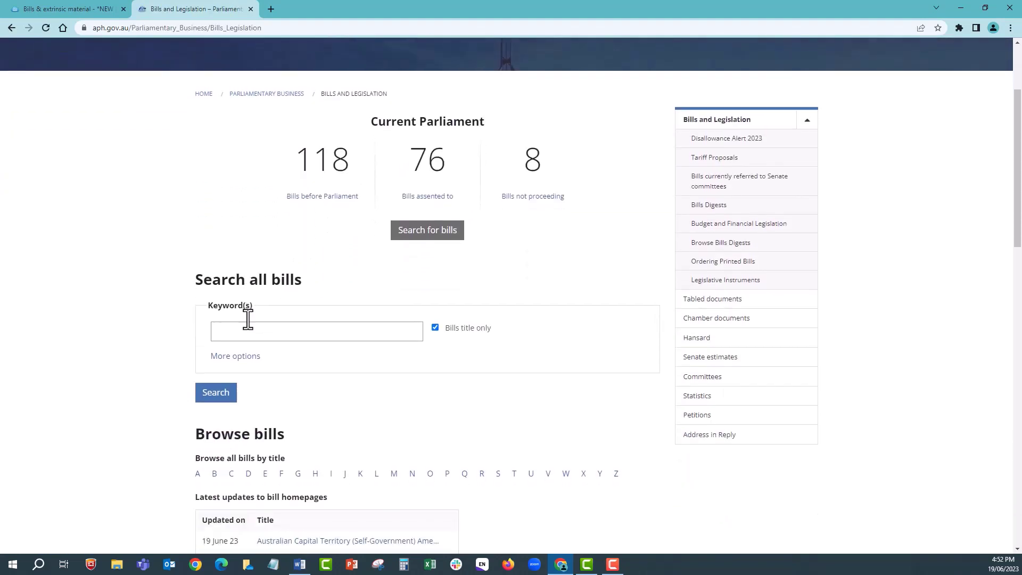
# Enter "australian consumer law" as the bill keywords, keep the search to bill titles only, and show more search options
pyautogui.click(282, 258)
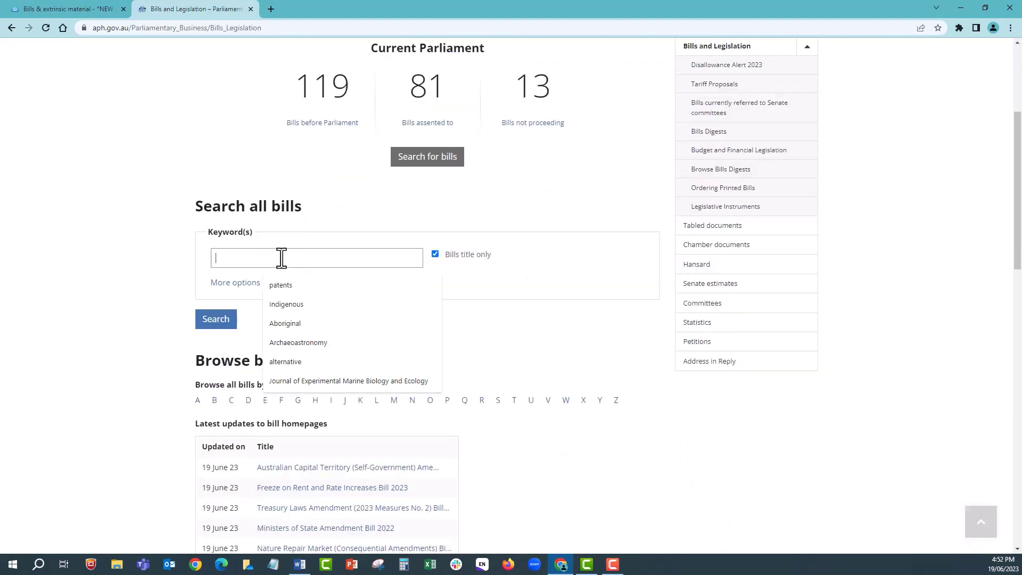
pyautogui.write('"australian consumer law"')
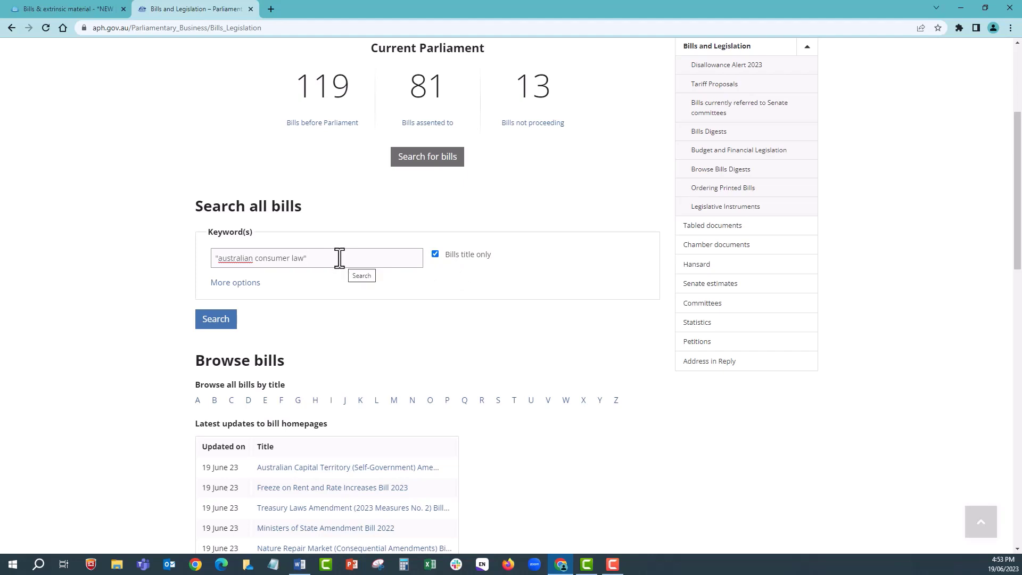
pyautogui.click(435, 253)
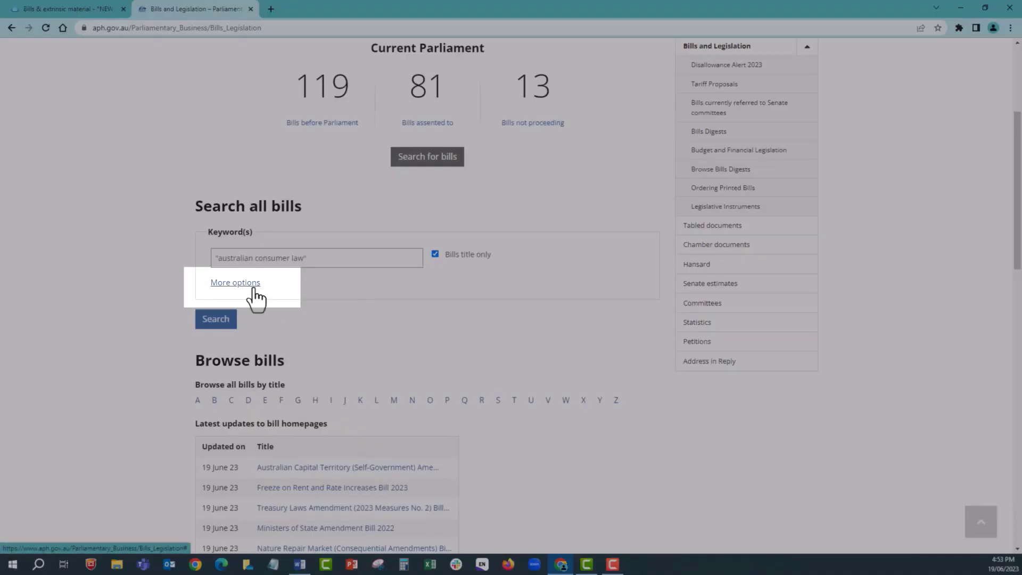
pyautogui.click(249, 286)
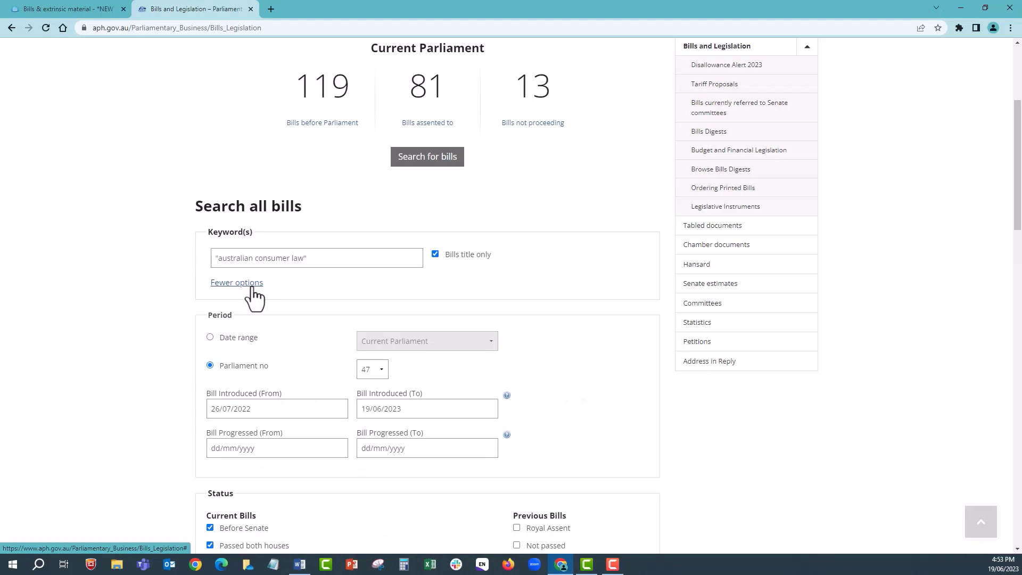
# Switch the search period to Date range and set it to None
pyautogui.scroll(-2, 366, 285)
pyautogui.scroll(-1, 370, 293)
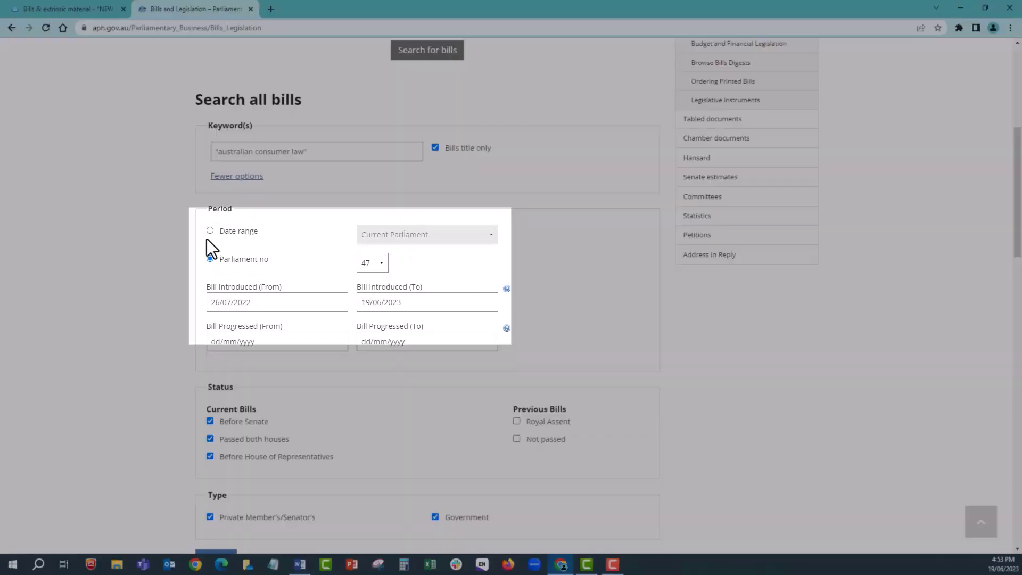
pyautogui.click(211, 232)
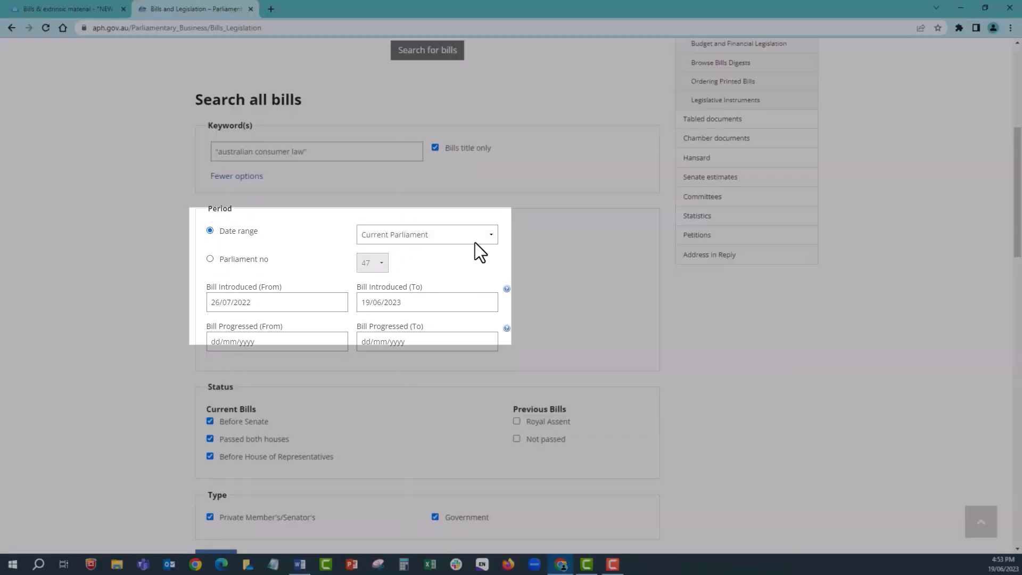
pyautogui.click(488, 234)
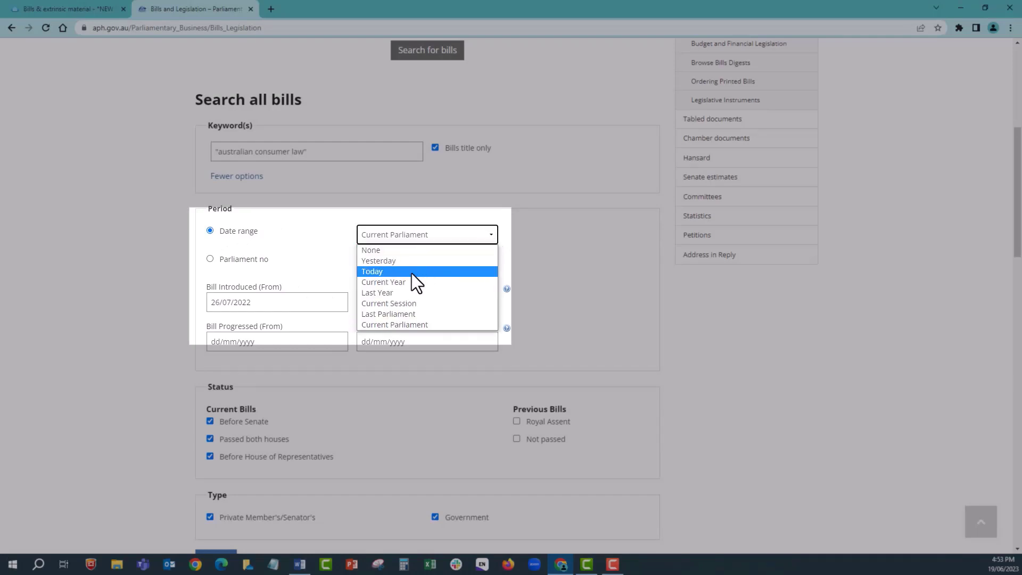
pyautogui.click(388, 250)
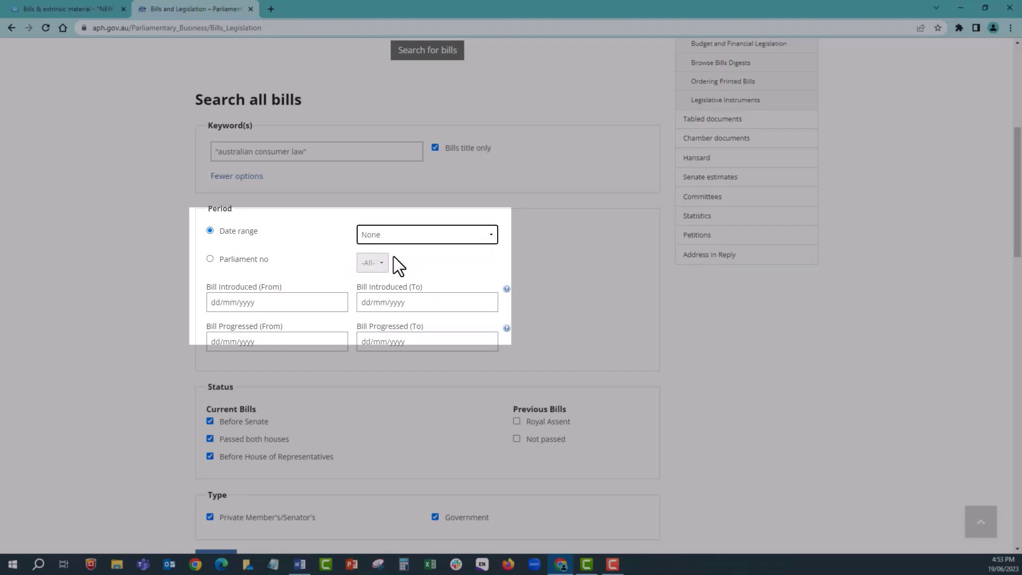
pyautogui.click(292, 244)
# Include previous bills with Royal Assent in the status criteria and run the bills search
pyautogui.scroll(-2, 292, 242)
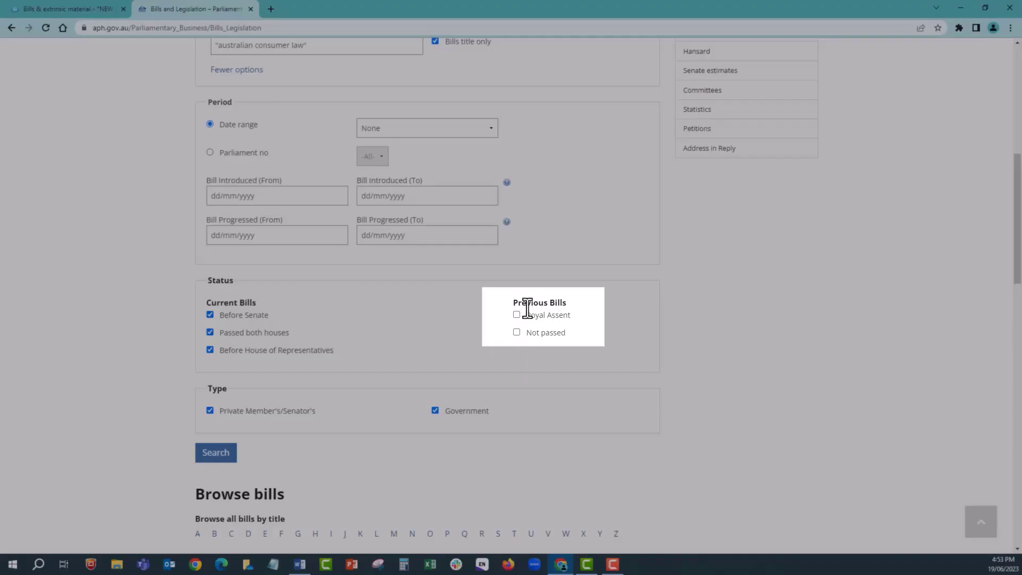
pyautogui.click(515, 314)
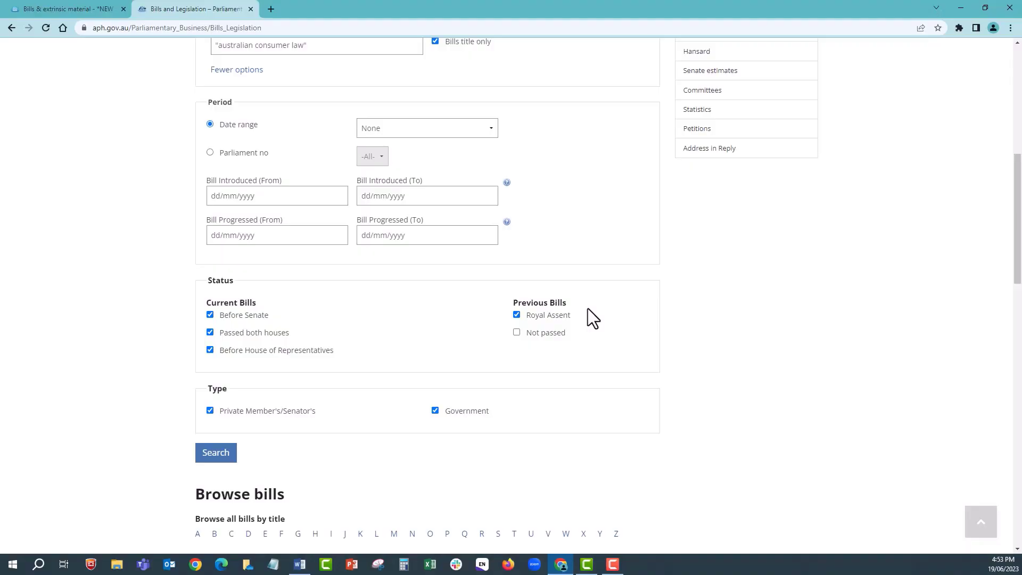
pyautogui.click(216, 452)
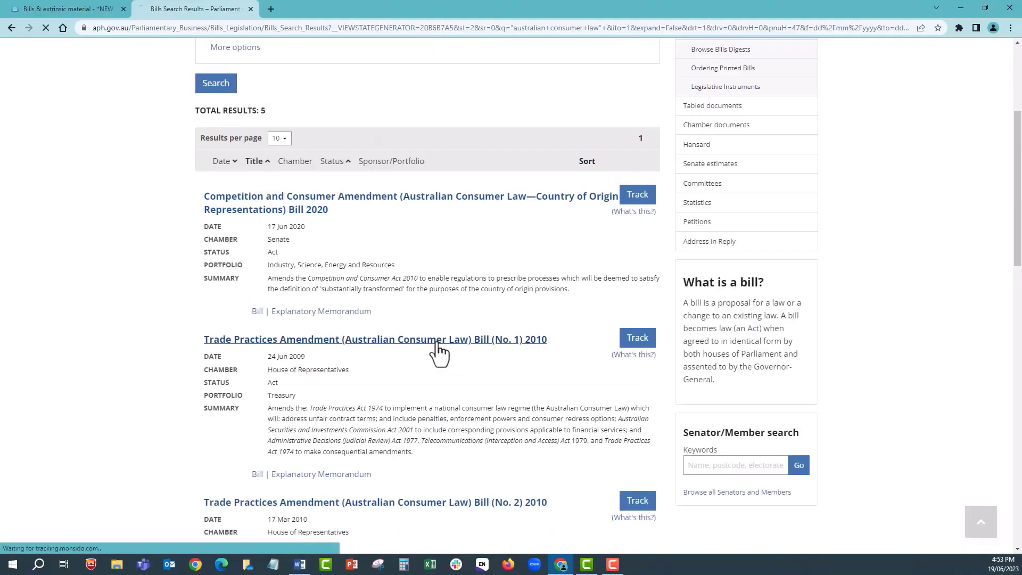
# Open the Trade Practices Amendment (Australian Consumer Law) Bill (No. 1) 2010 and review its progress, documents and transcripts
pyautogui.click(439, 351)
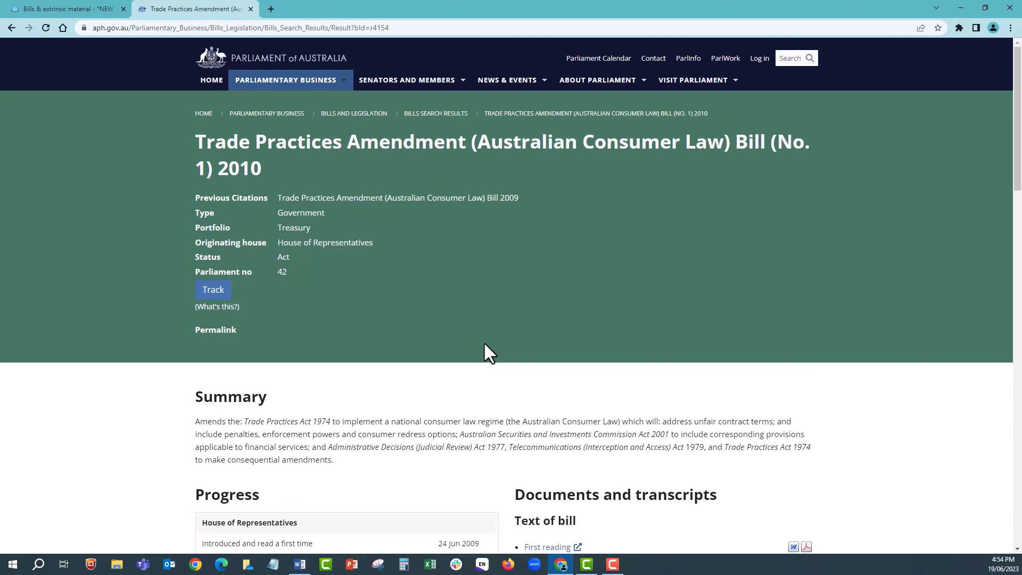
pyautogui.scroll(-5, 488, 352)
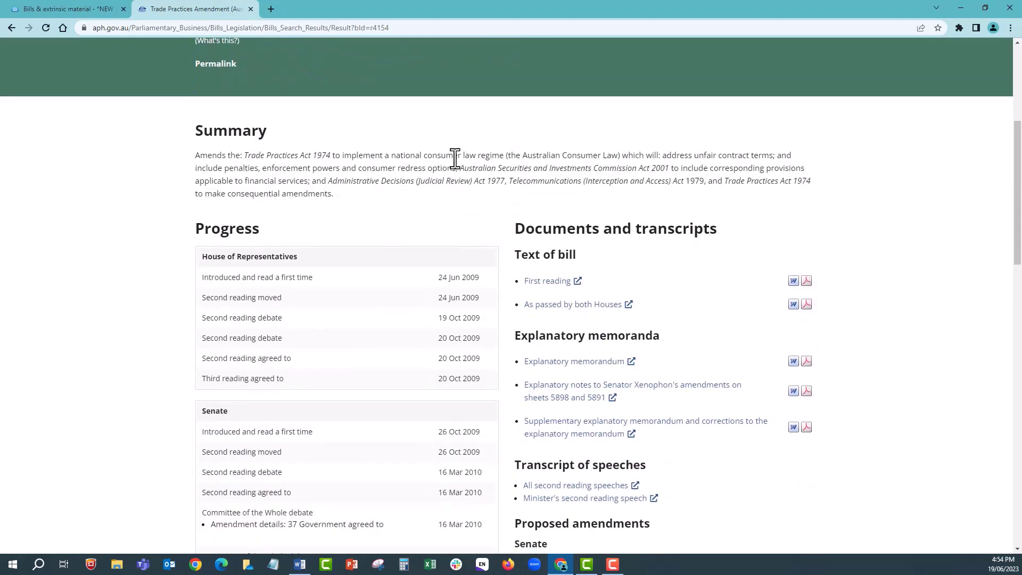
pyautogui.scroll(-2, 455, 161)
pyautogui.scroll(-1, 456, 162)
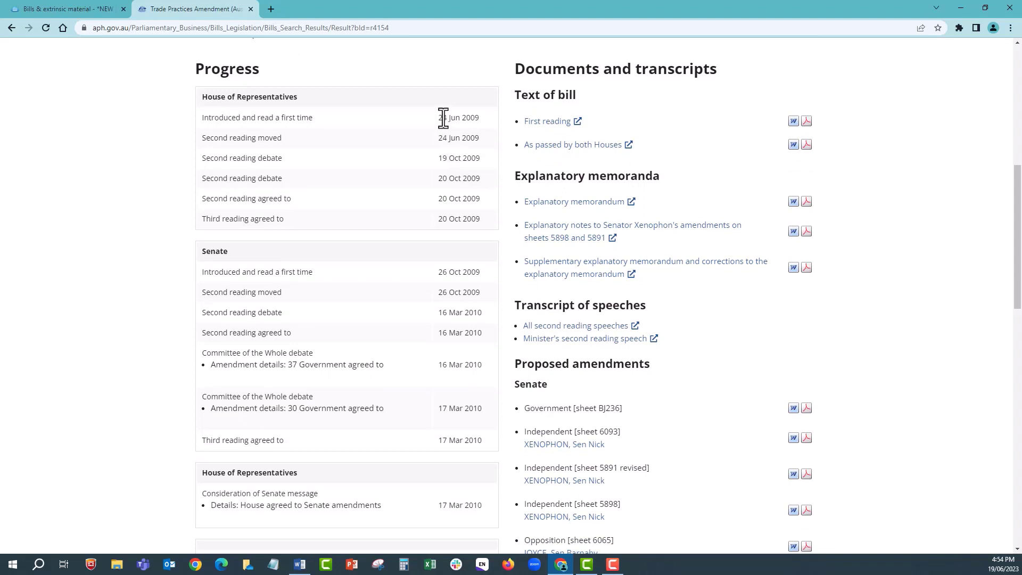
pyautogui.scroll(-1, 448, 126)
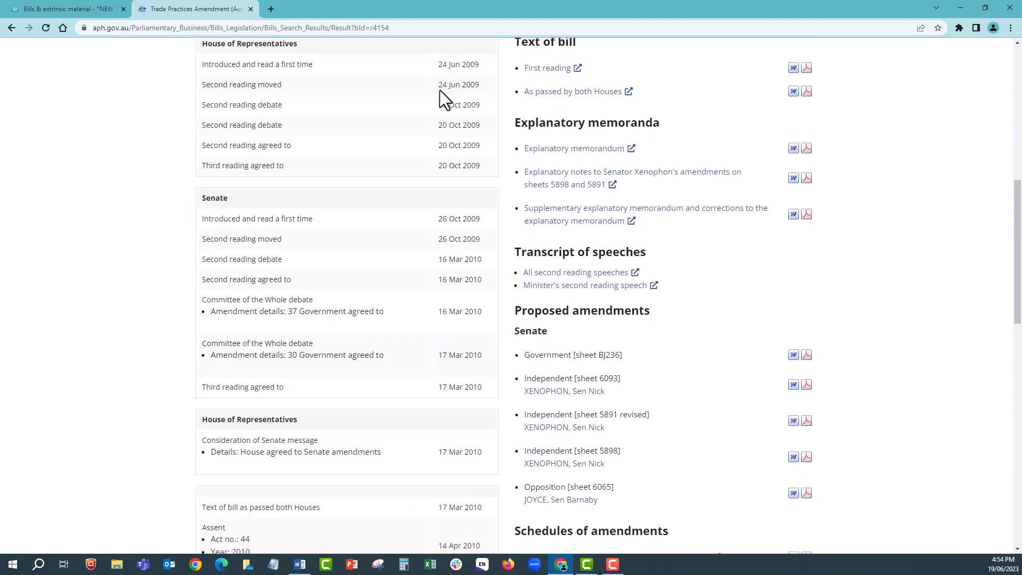
pyautogui.scroll(-1, 452, 191)
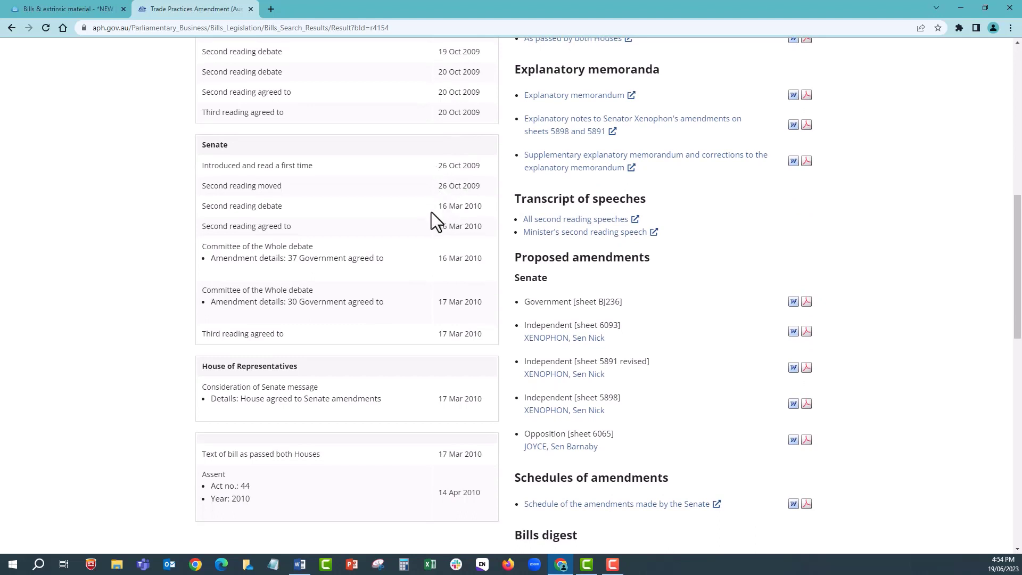
pyautogui.scroll(2, 434, 214)
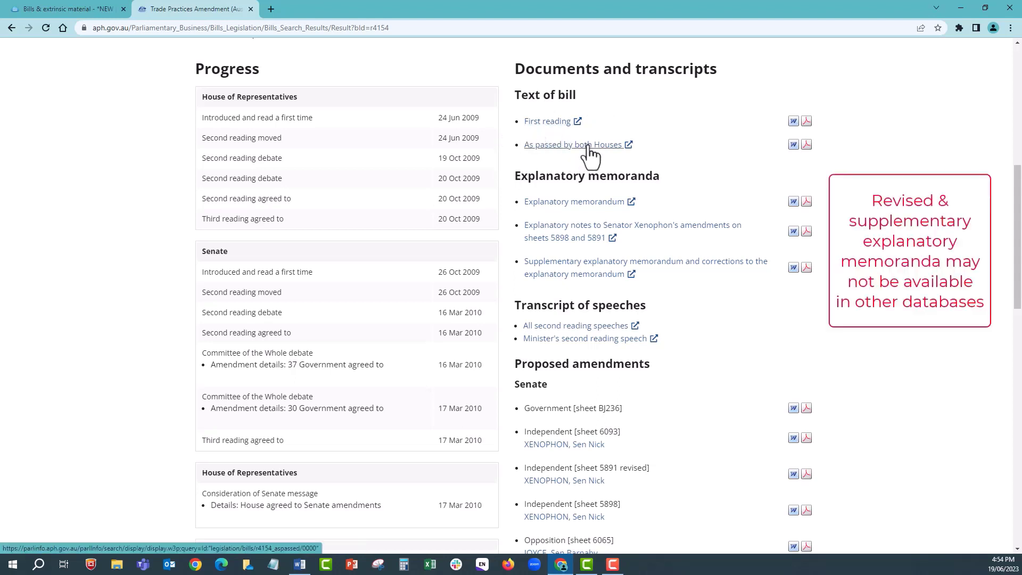
# Open the bill's main explanatory memorandum and read its table of contents, glossary and general outline
pyautogui.click(596, 203)
pyautogui.scroll(-2, 519, 302)
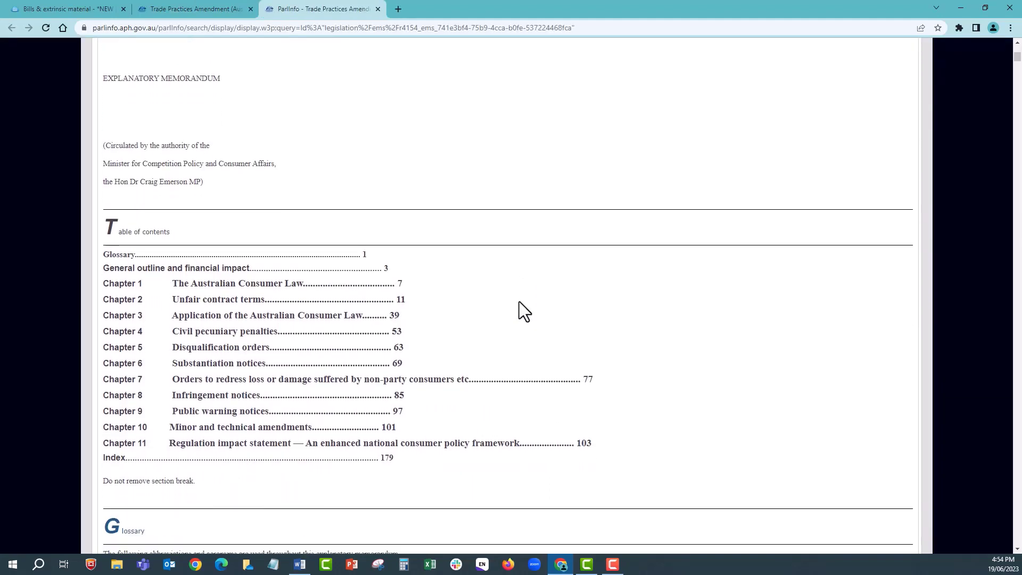
pyautogui.scroll(-5, 519, 302)
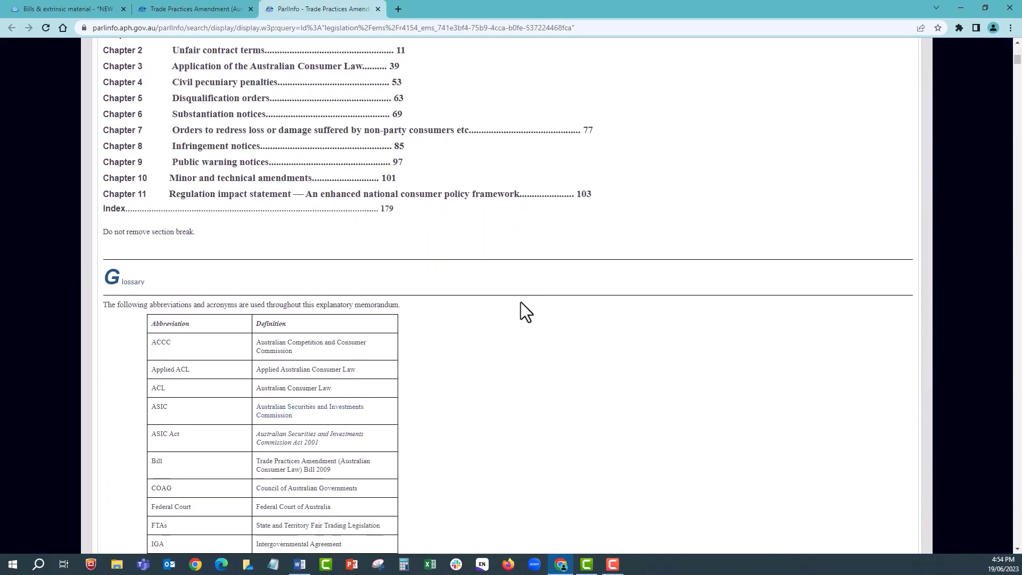
pyautogui.scroll(-10, 521, 302)
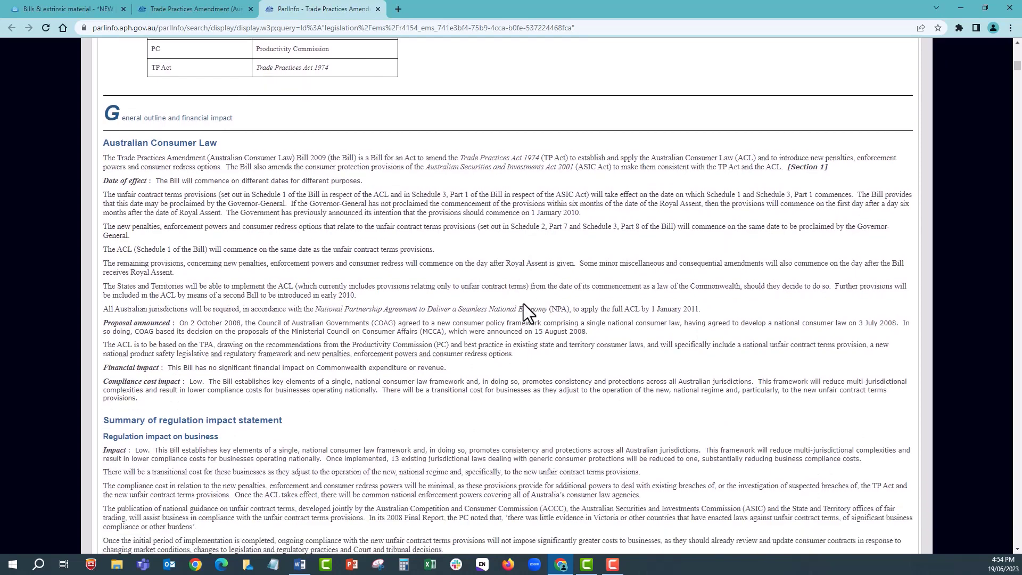
pyautogui.scroll(-1, 522, 304)
pyautogui.scroll(-3, 522, 302)
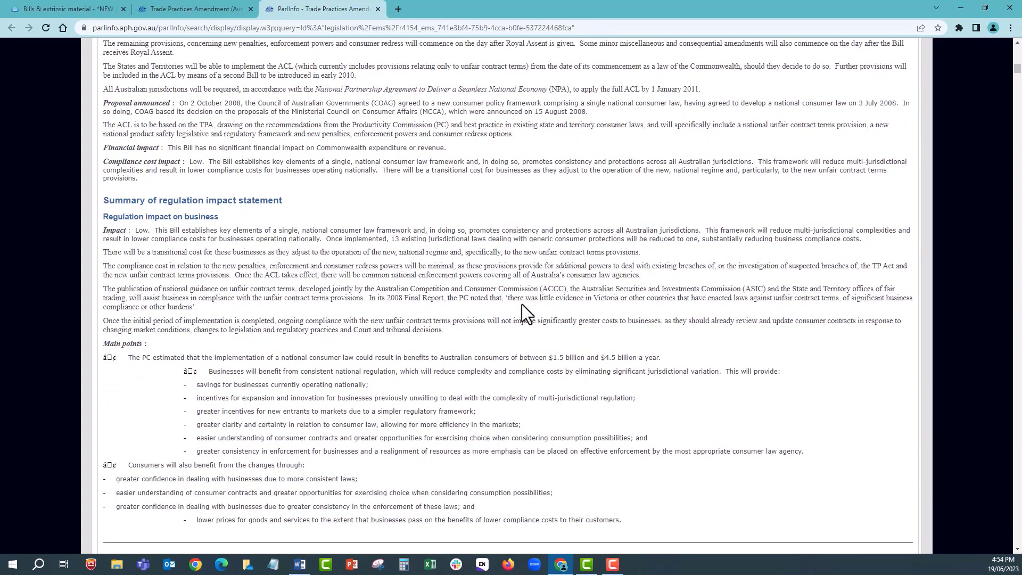
# Open the Minister's second reading speech from the bill page, and examine the bill's proposed amendments, Bills Digest entry and notes
pyautogui.hotkey('ctrl', 'shift', 'Tab')
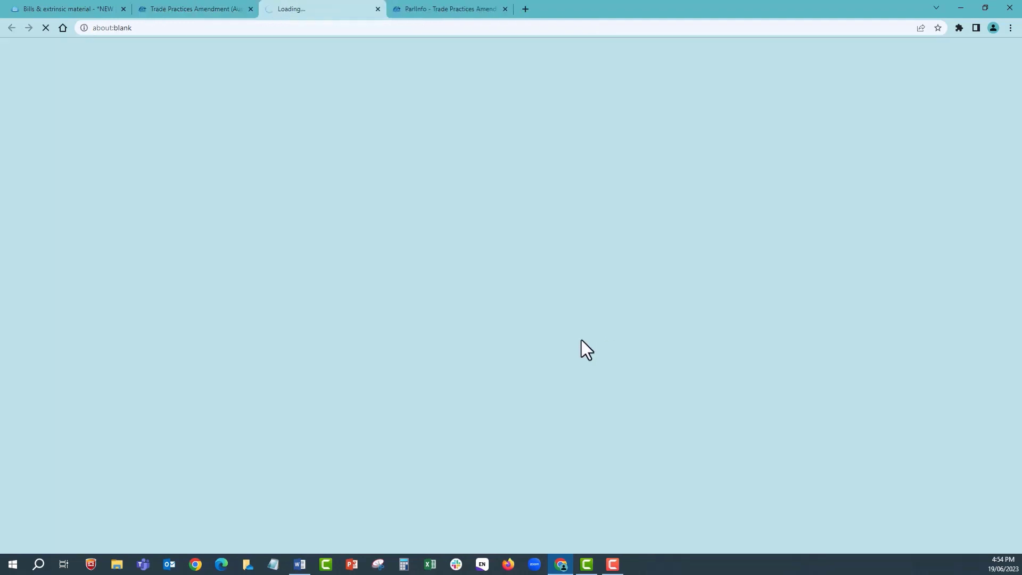
pyautogui.hotkey('ctrl', 'shift', 'Tab')
pyautogui.scroll(-1, 887, 286)
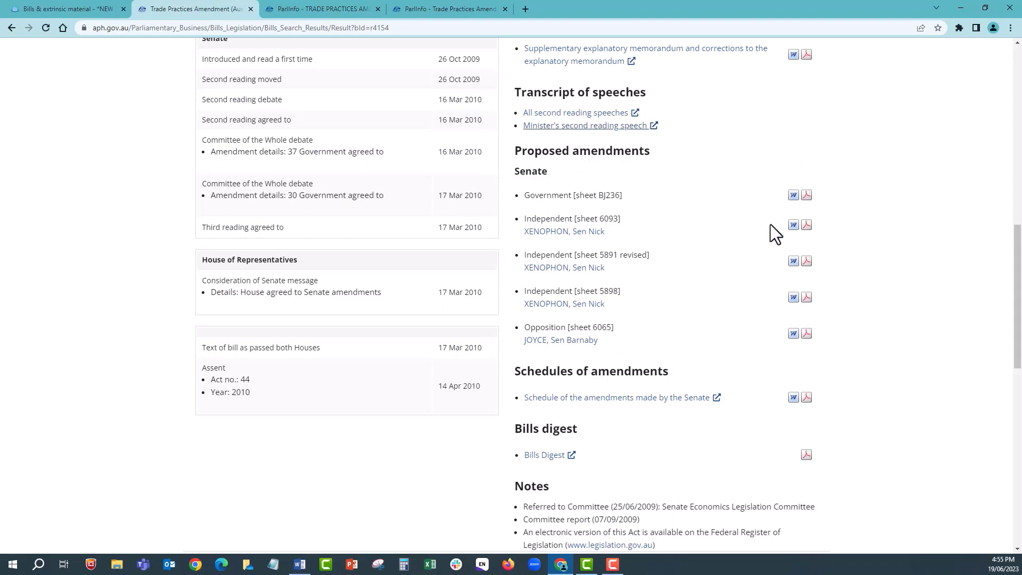
pyautogui.scroll(-2, 771, 225)
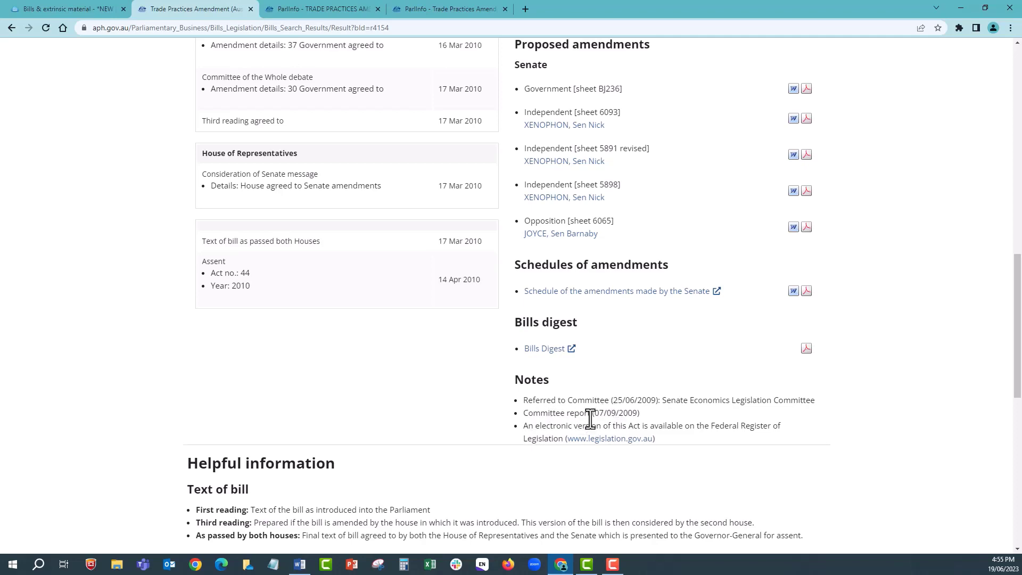
pyautogui.scroll(9, 586, 424)
pyautogui.scroll(5, 587, 417)
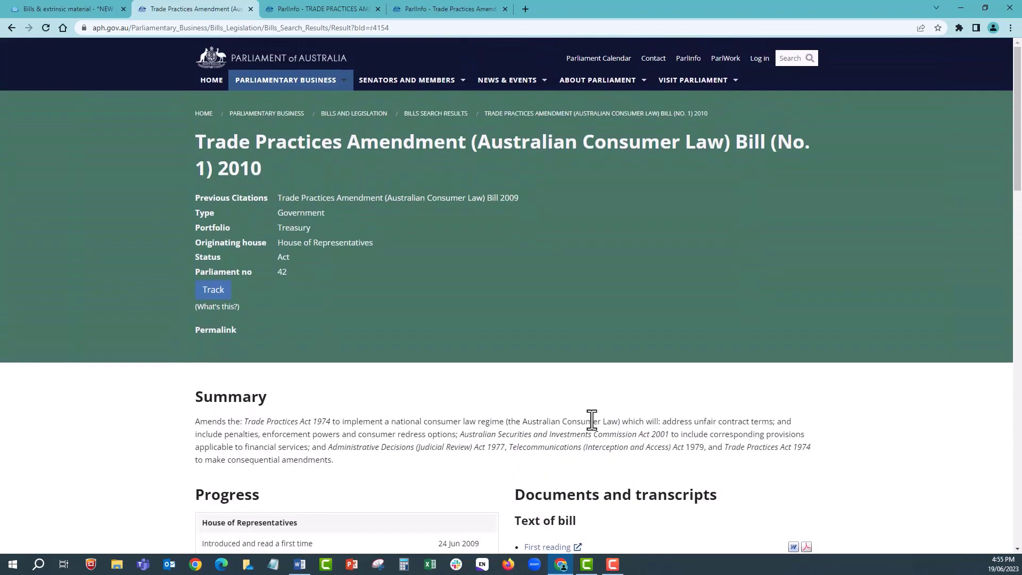